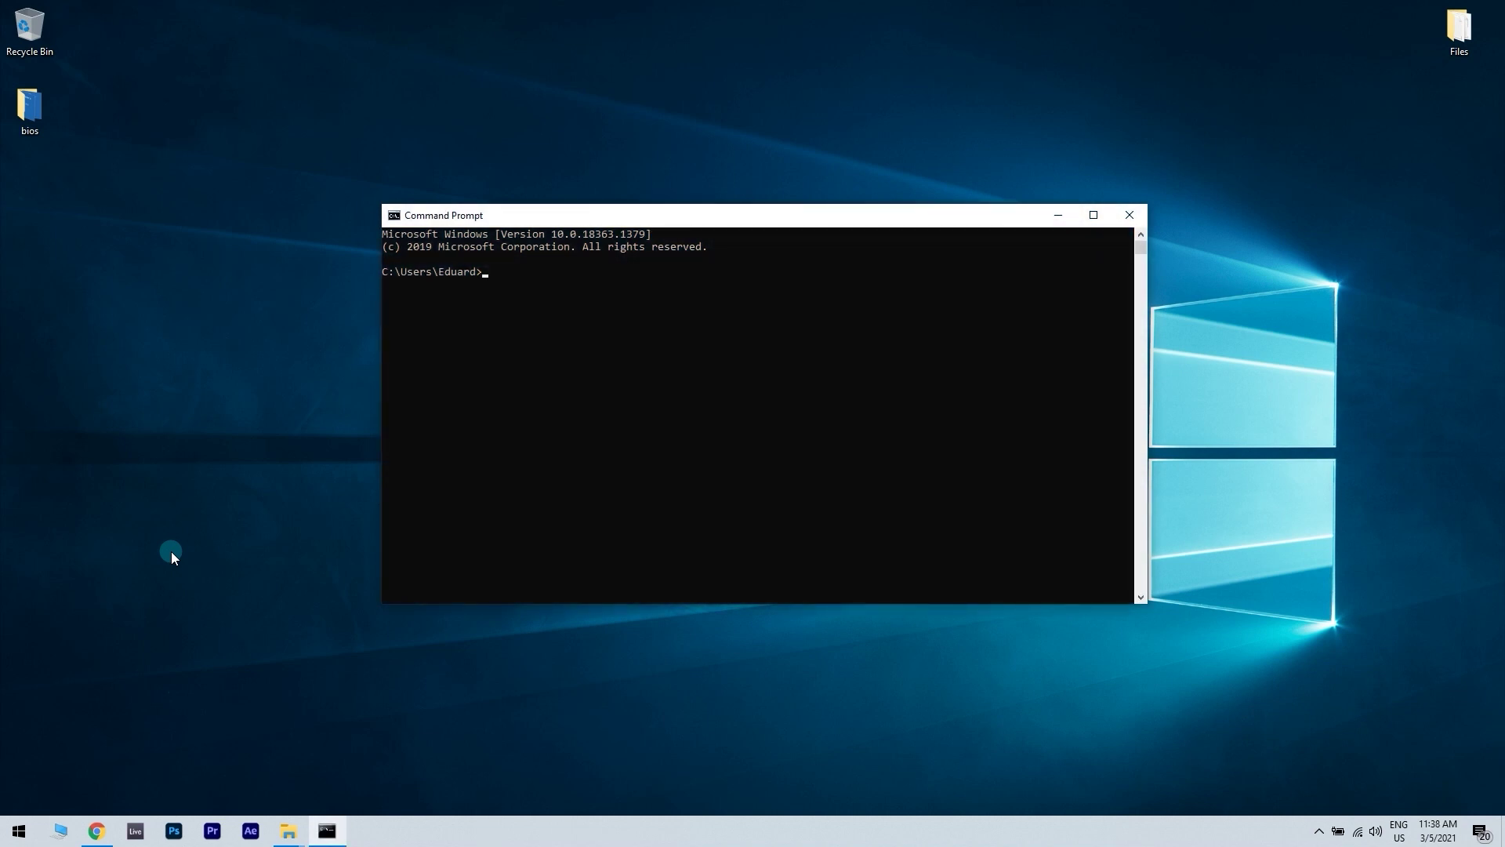
Switch the prompt to C:, discard the BCDEDIT legacy boot-menu command, and EXIT Command Prompt.
{"action": "type", "text": ":"}
{"action": "key", "text": "Return"}
{"action": "type", "text": "BCDEDIT"}
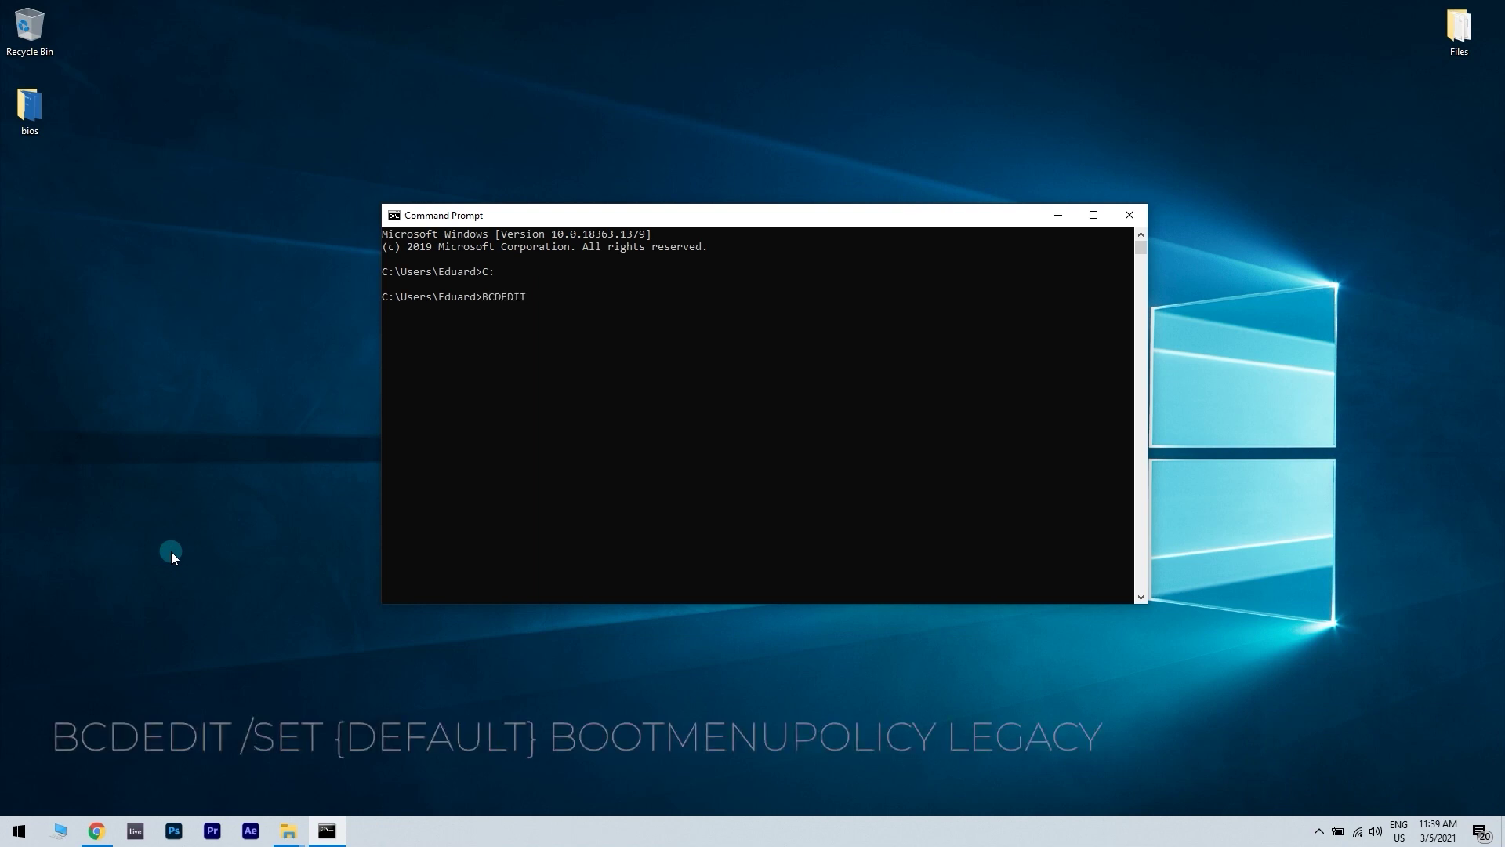
{"action": "type", "text": " /SET {"}
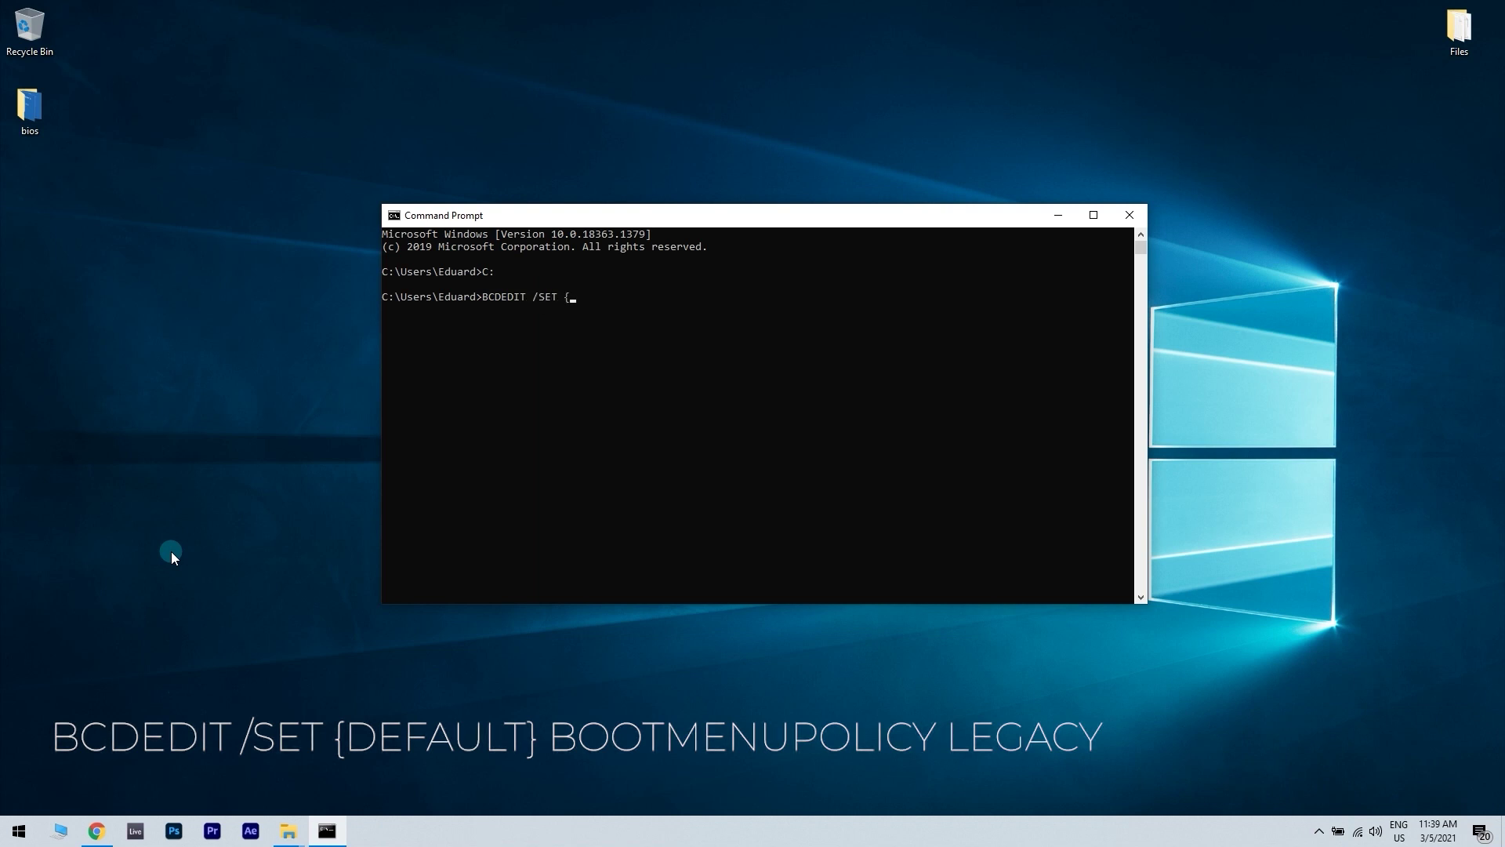
{"action": "type", "text": "DEFAULT} BOOTMENUPOLICY LEGACY"}
{"action": "key", "text": "Escape"}
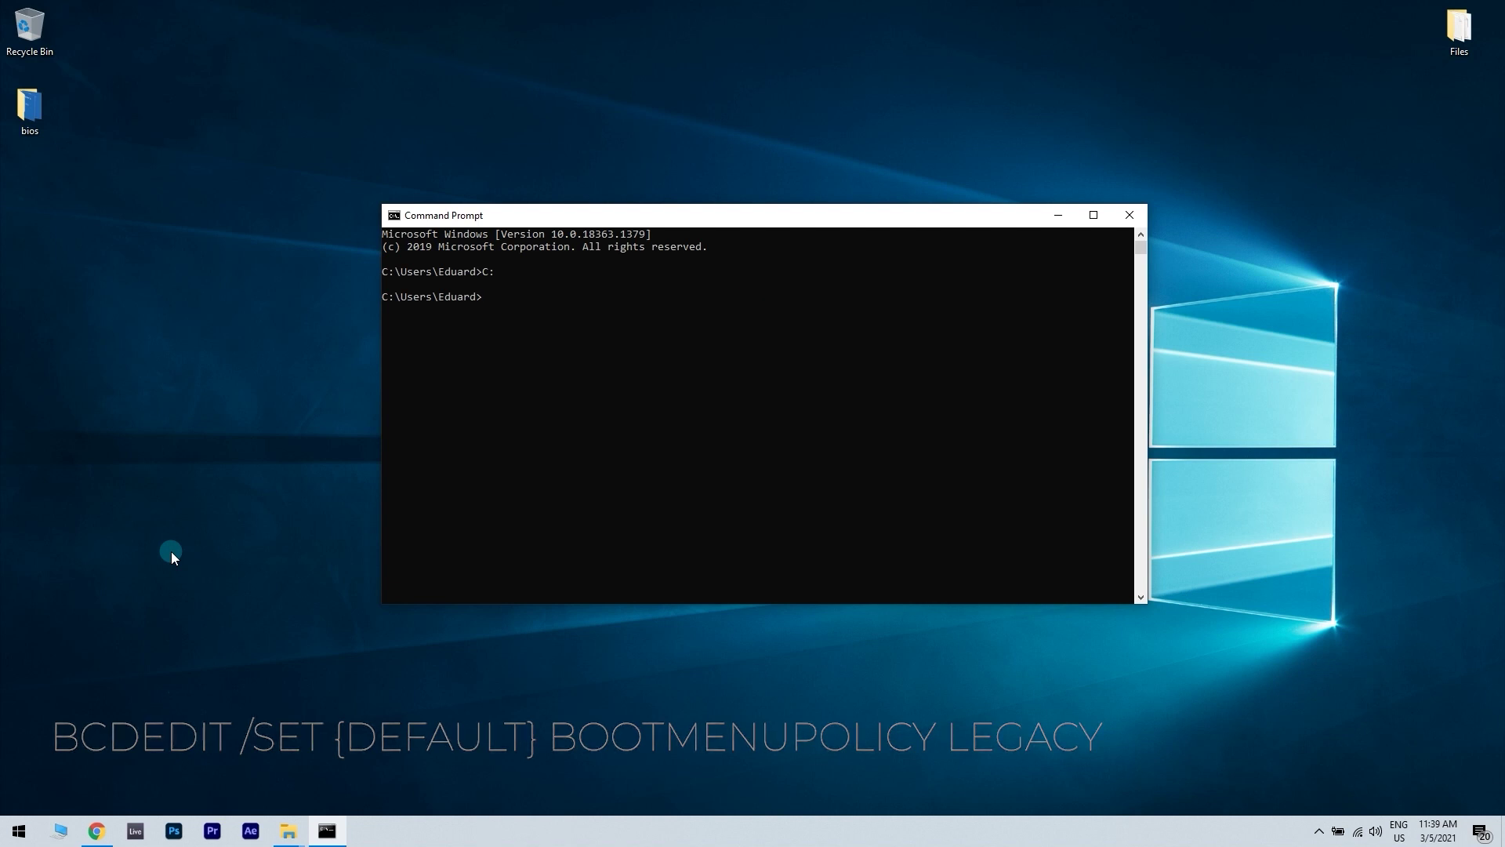
{"action": "type", "text": "EXIT"}
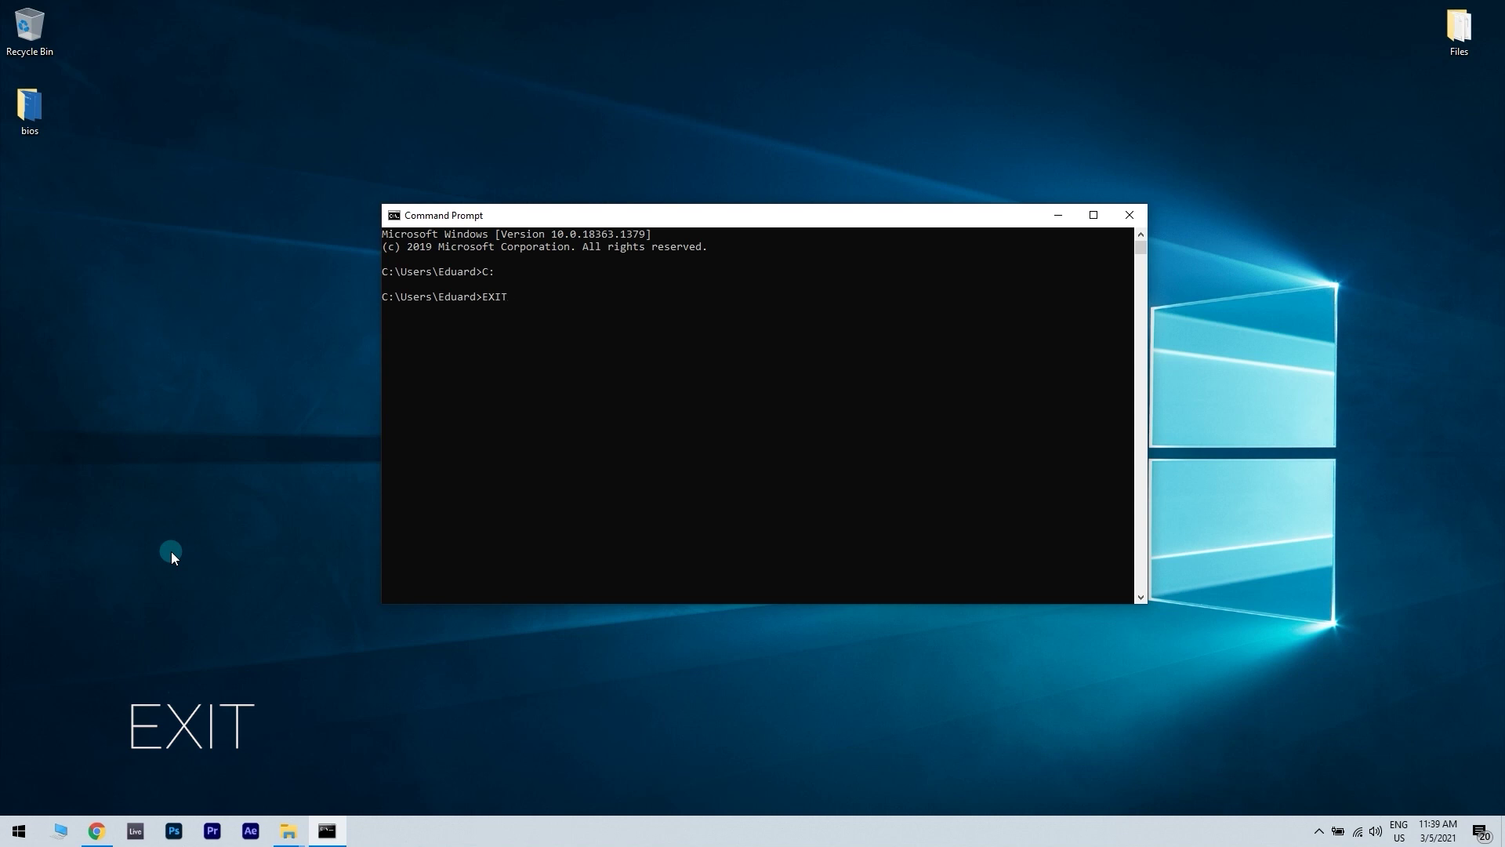
{"action": "key", "text": "Return"}
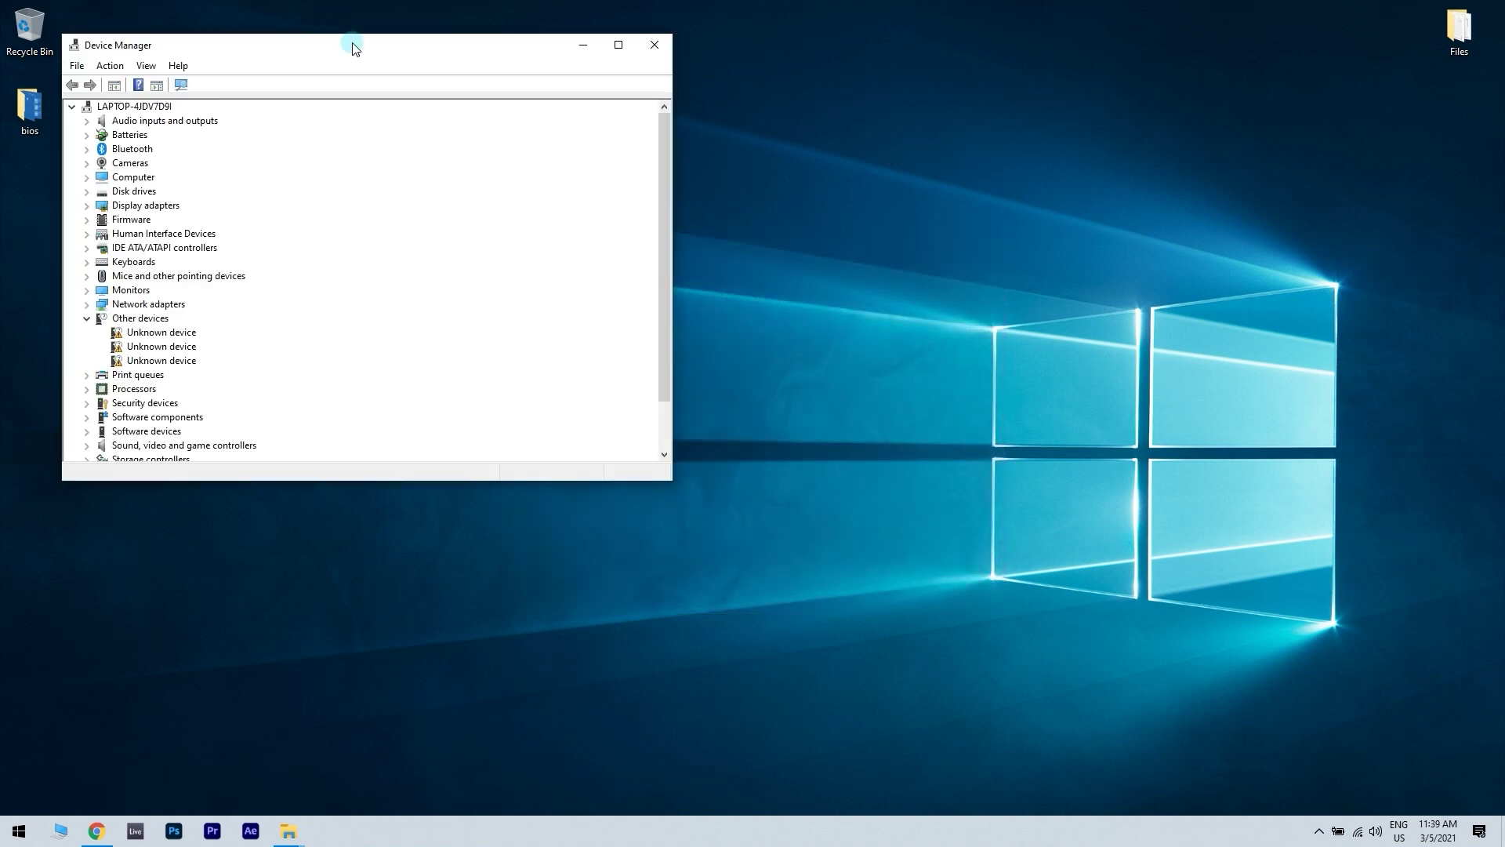
Expand Sound, video and game controllers, inspect NVIDIA High Definition Audio's actions, then close Device Manager.
{"action": "left_click_drag", "start_coordinate": [374, 52], "coordinate": [654, 167]}
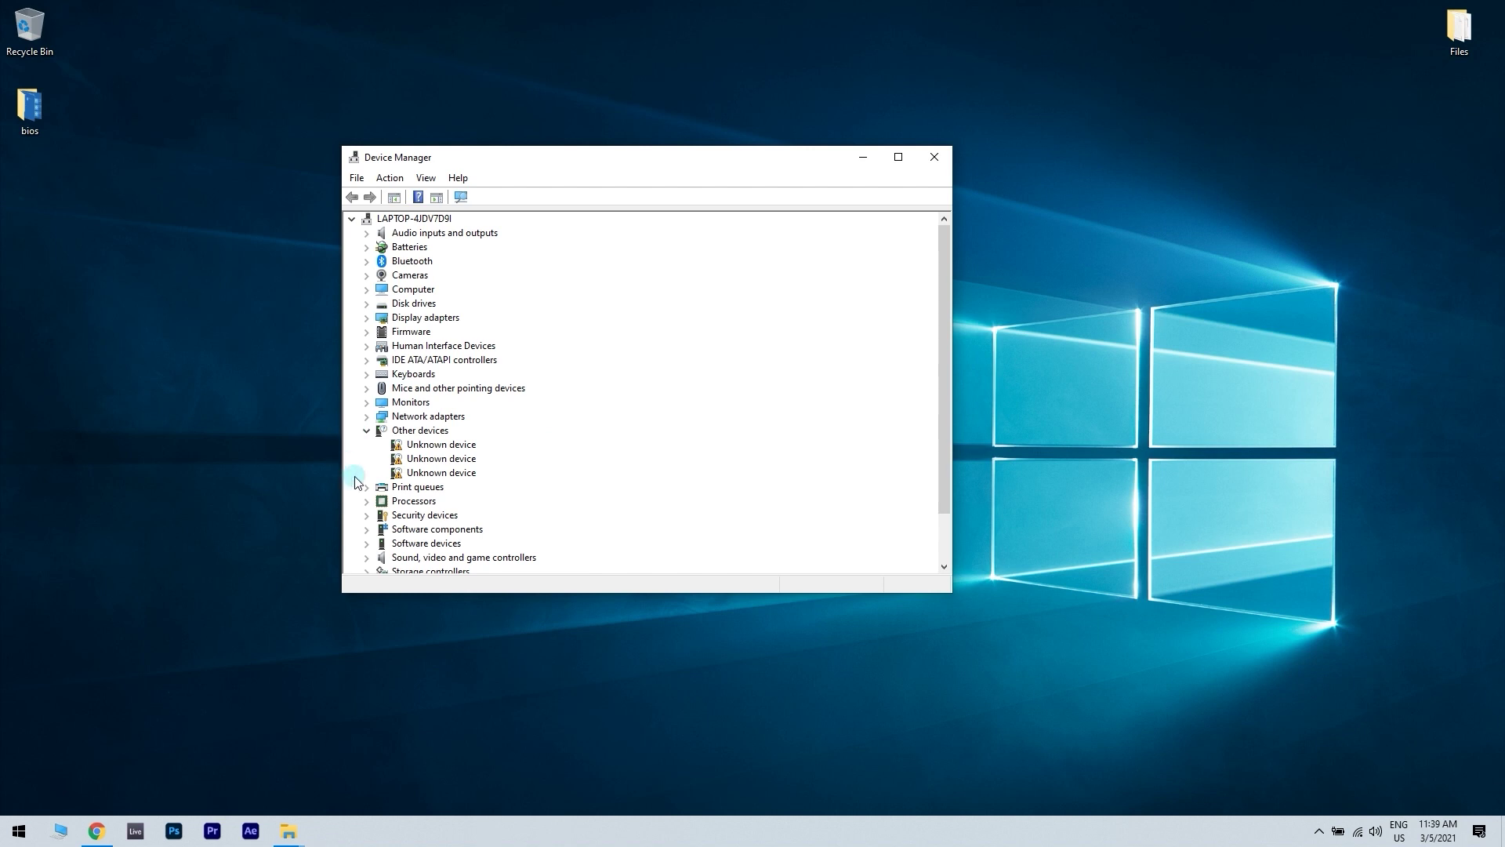
{"action": "scroll", "coordinate": [355, 482], "scroll_direction": "down", "scroll_amount": 1}
{"action": "left_click", "coordinate": [366, 514]}
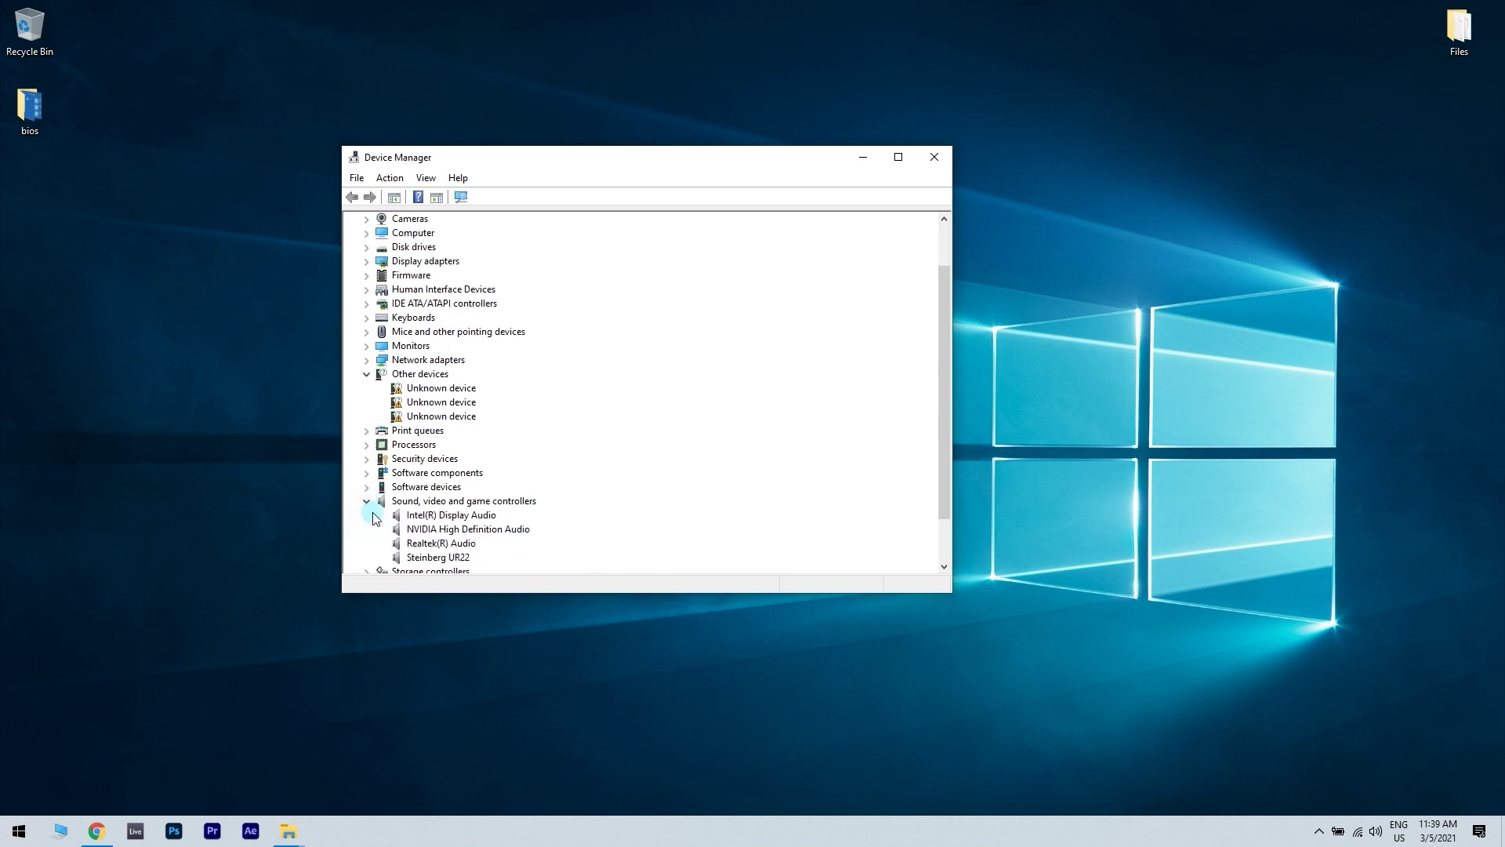
{"action": "scroll", "coordinate": [373, 518], "scroll_direction": "down", "scroll_amount": 1}
{"action": "right_click", "coordinate": [442, 487]}
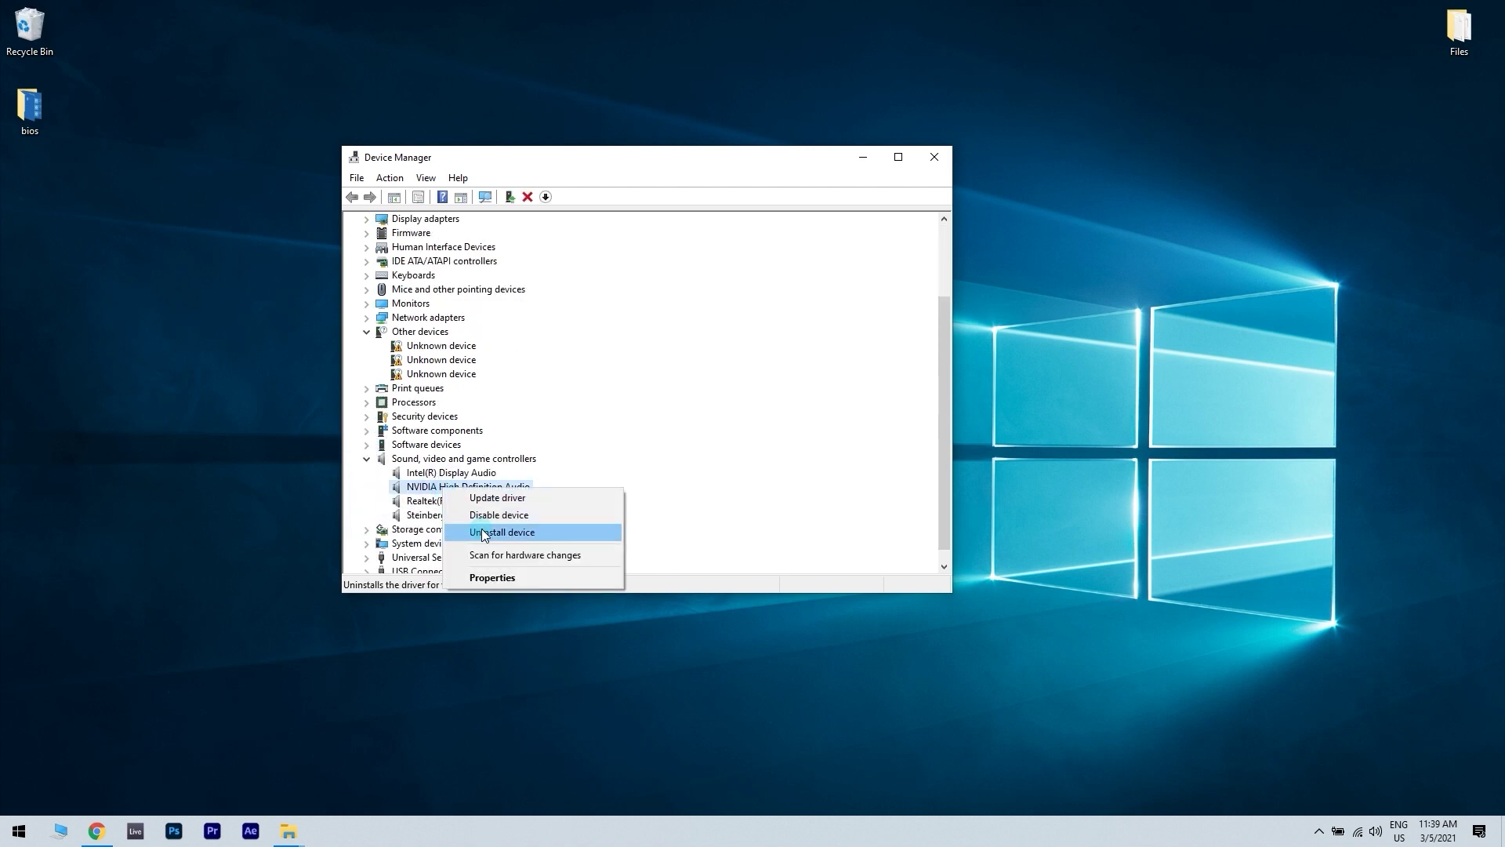
{"action": "left_click", "coordinate": [625, 531]}
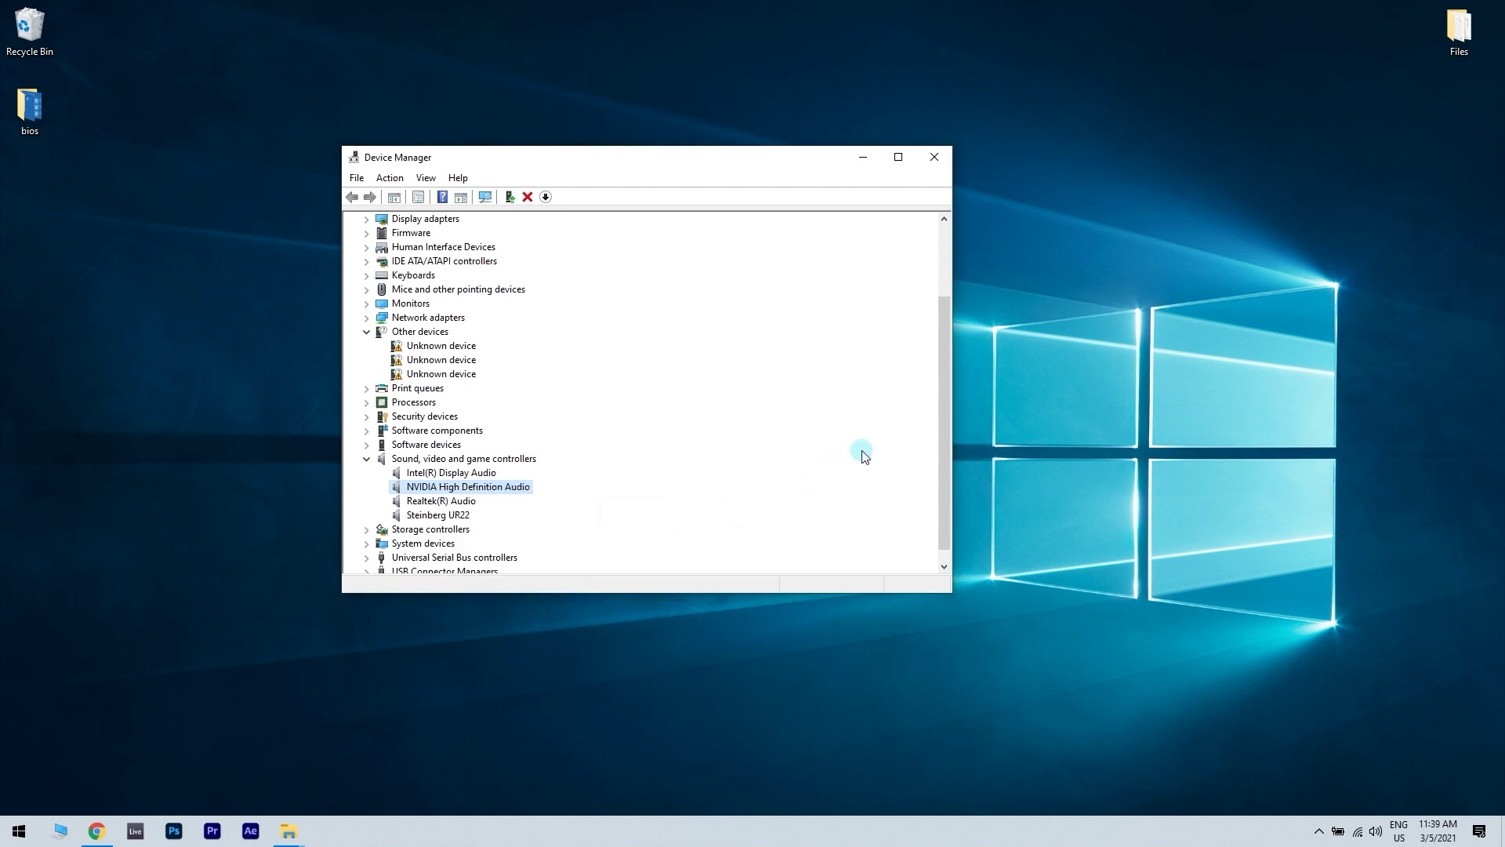
{"action": "left_click", "coordinate": [937, 154]}
{"action": "left_click", "coordinate": [171, 553]}
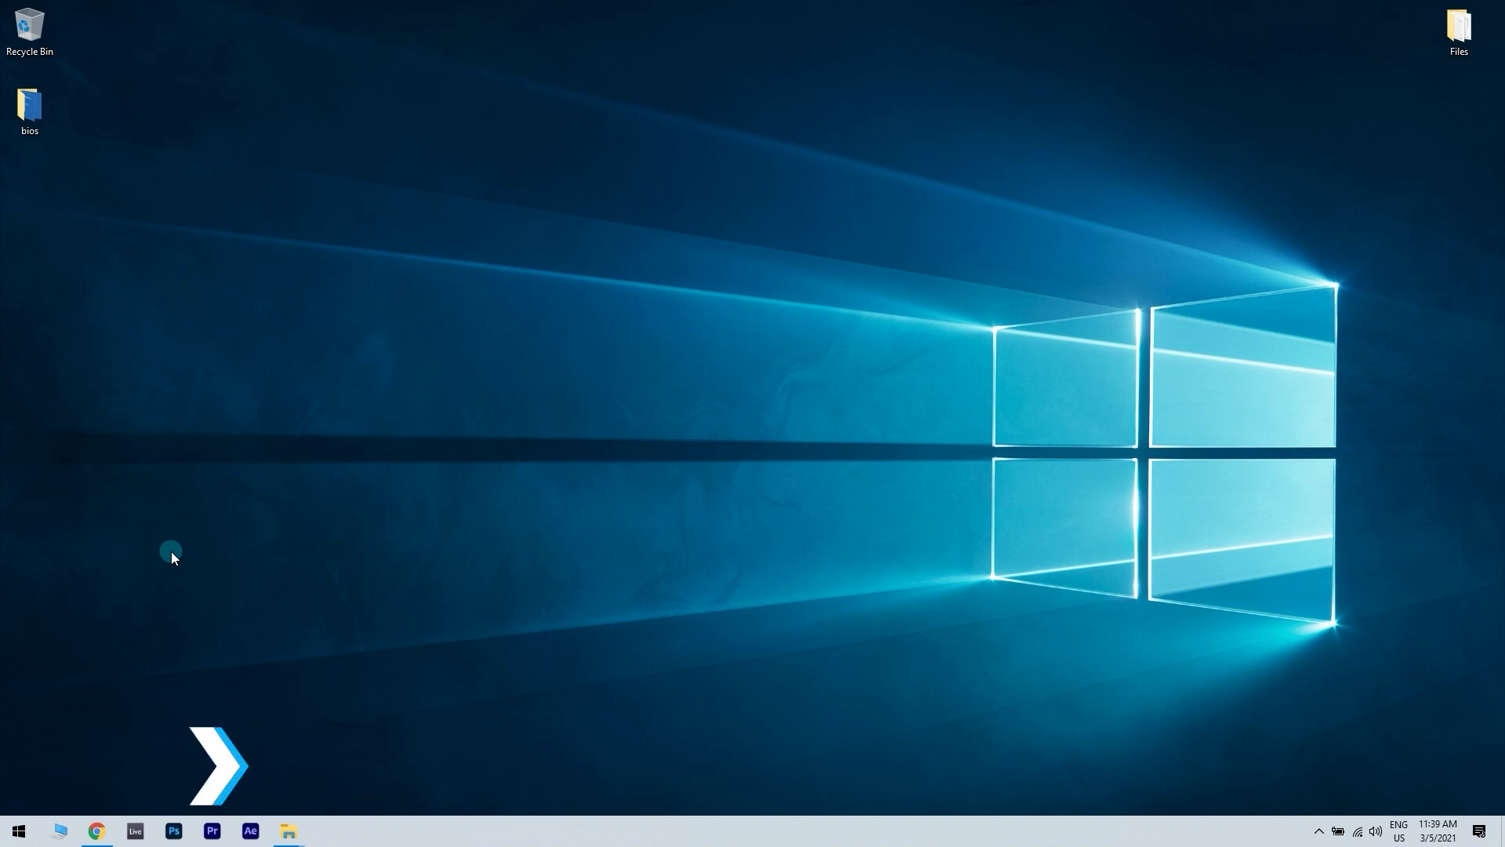
Open the Win+X power-user menu listing Windows PowerShell (Admin).
{"action": "key", "text": "super+x"}
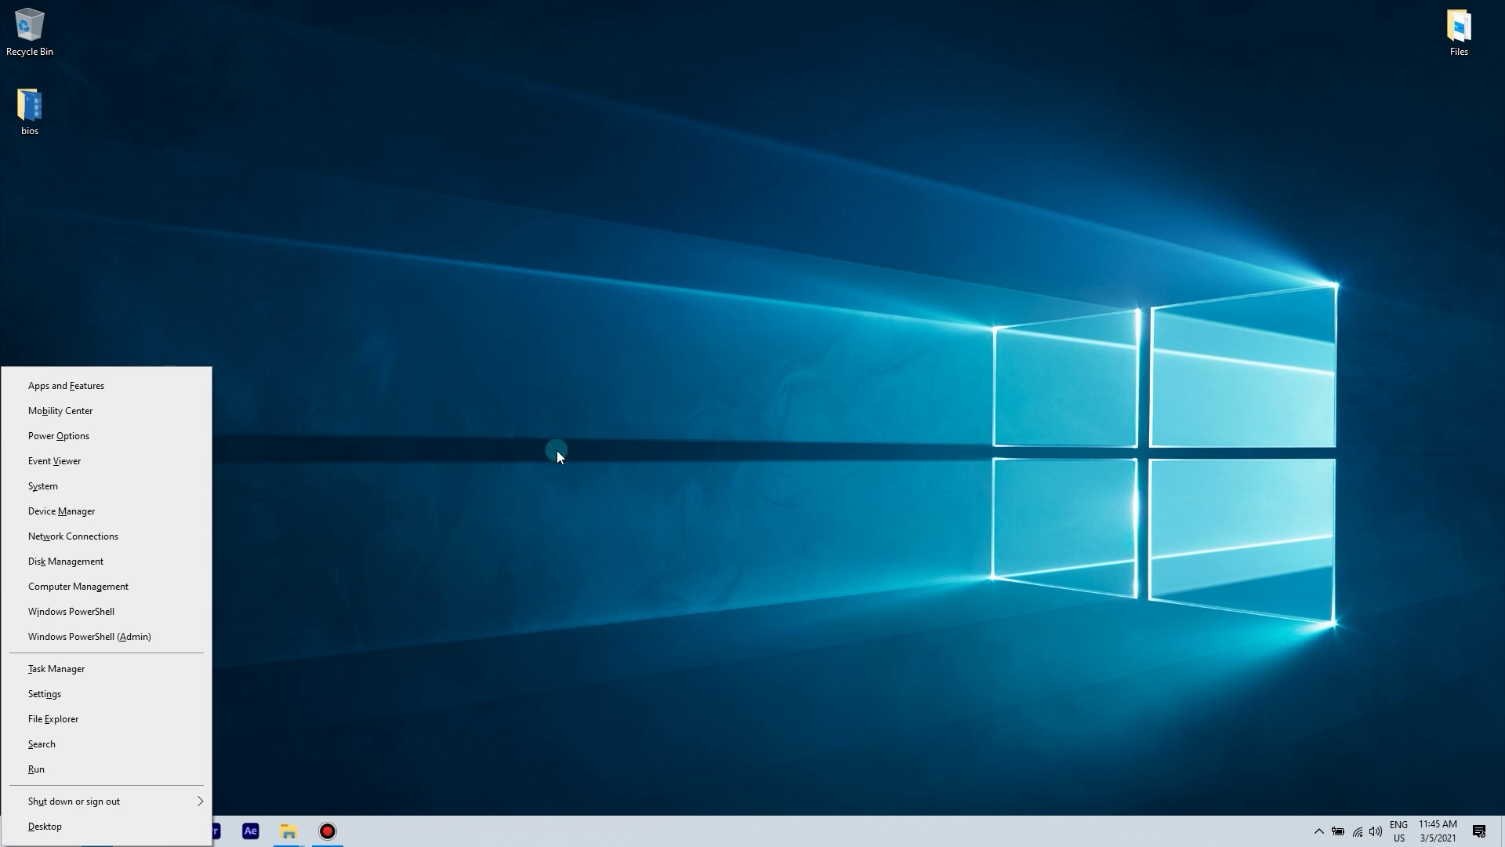
Launch Windows PowerShell (Admin) and run sfc /scannow.
{"action": "left_click", "coordinate": [176, 635]}
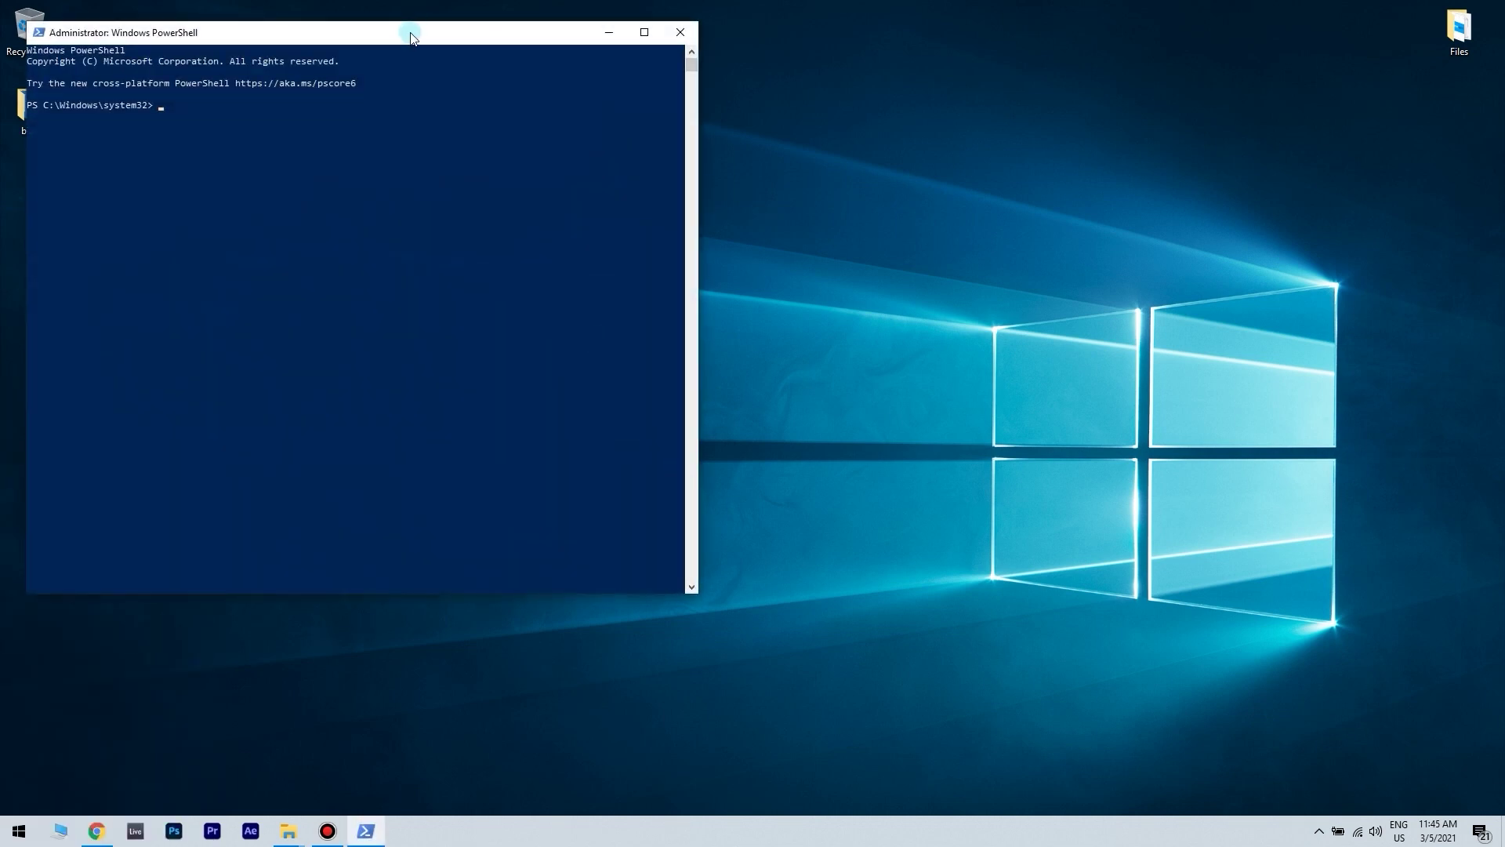
{"action": "left_click_drag", "start_coordinate": [411, 36], "coordinate": [751, 118]}
{"action": "type", "text": "sfc"}
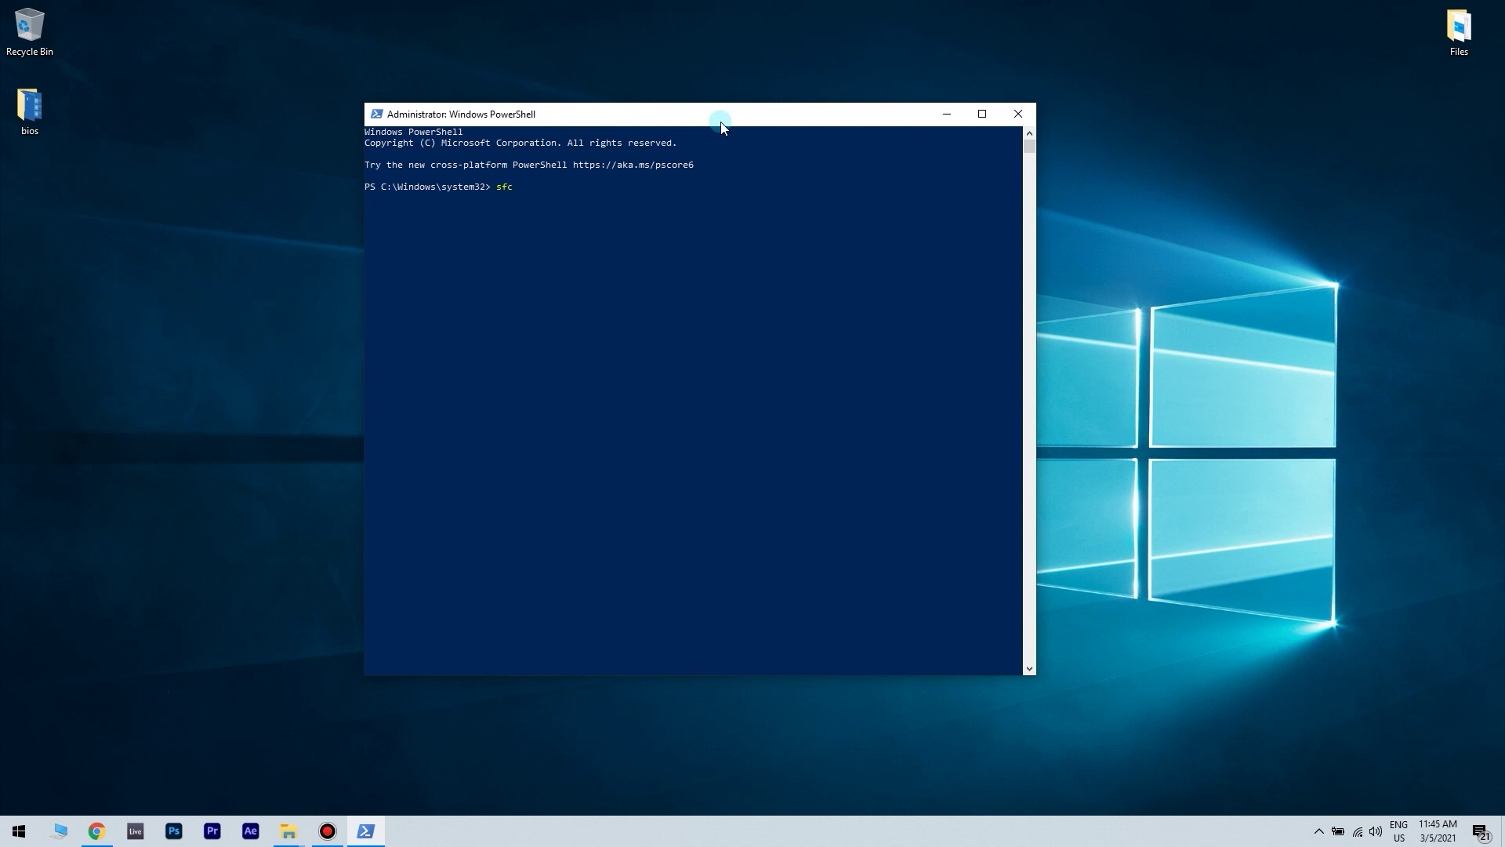
{"action": "type", "text": " /scanno"}
{"action": "type", "text": "w"}
{"action": "key", "text": "Return"}
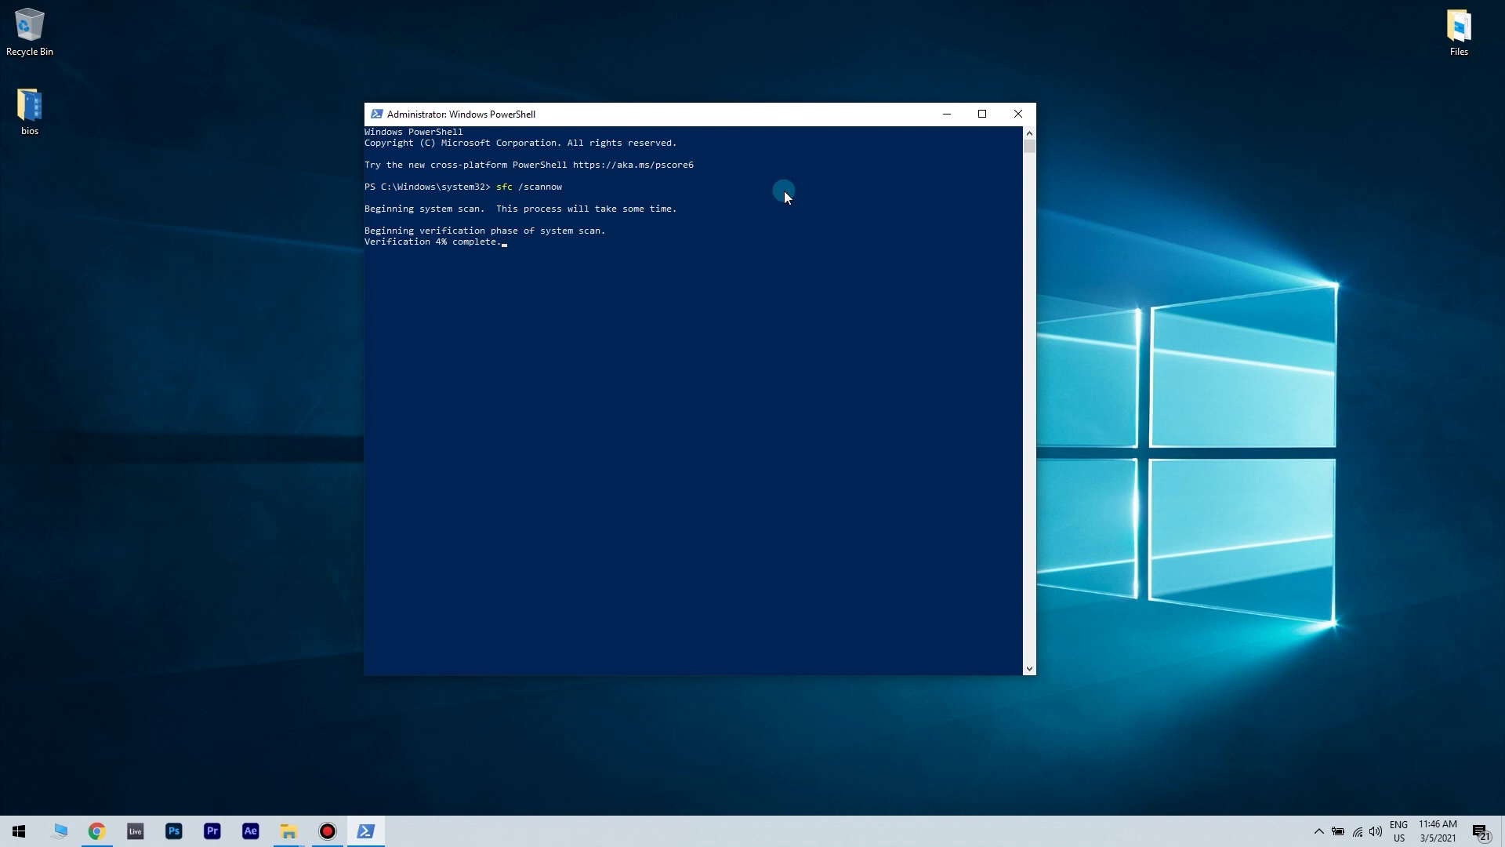
Open Command Prompt by searching 'cmd' from Start and centre its window.
{"action": "key", "text": "super"}
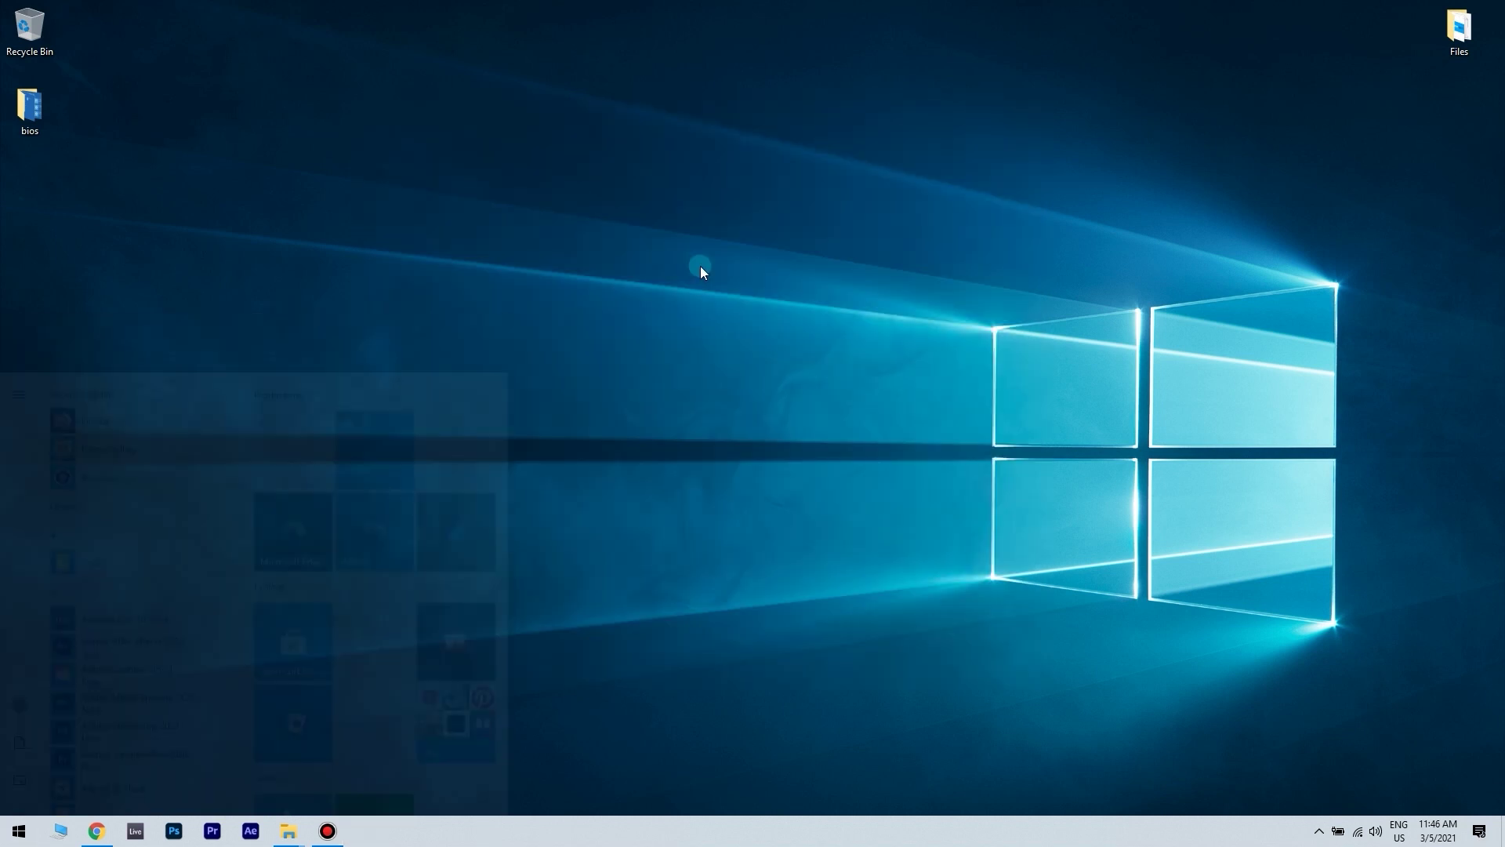
{"action": "type", "text": "cmd"}
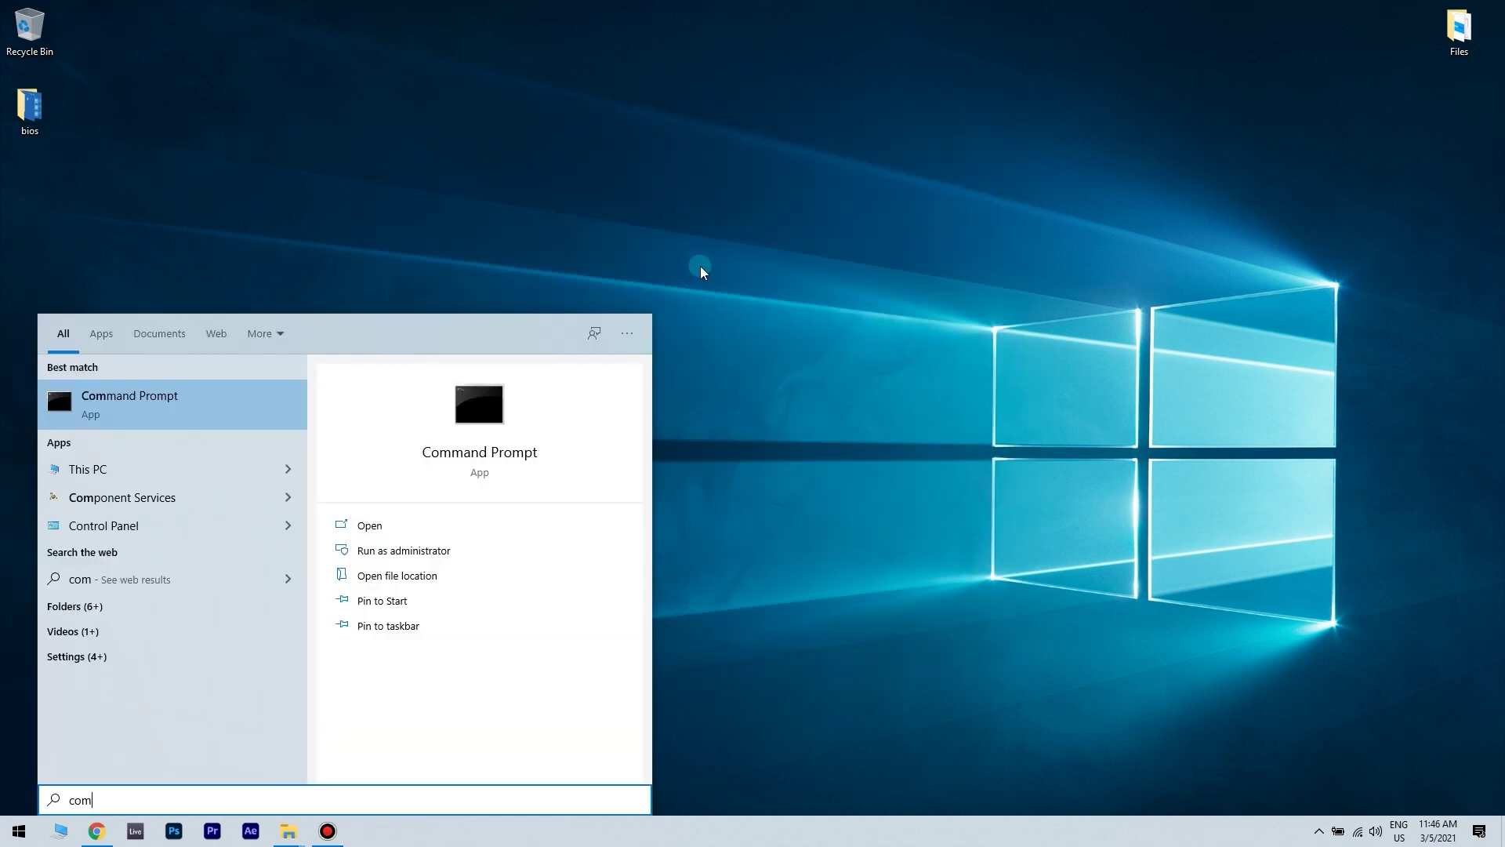
{"action": "key", "text": "Return"}
{"action": "left_click_drag", "start_coordinate": [598, 57], "coordinate": [861, 203]}
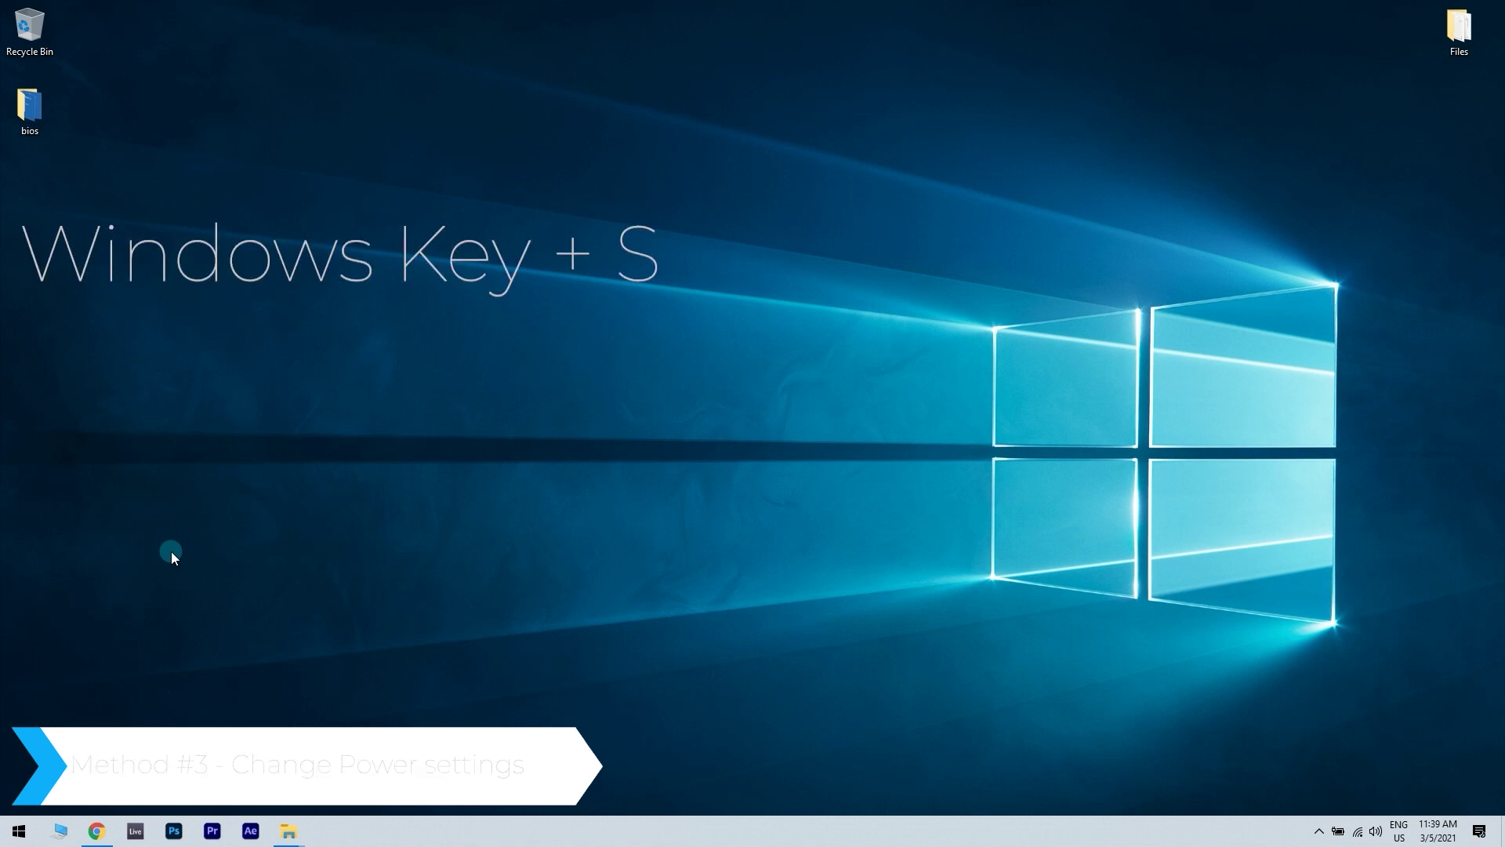
In Control Panel's Power Options power button settings, unlock unavailable settings and uncheck Turn on fast startup.
{"action": "key", "text": "super+s"}
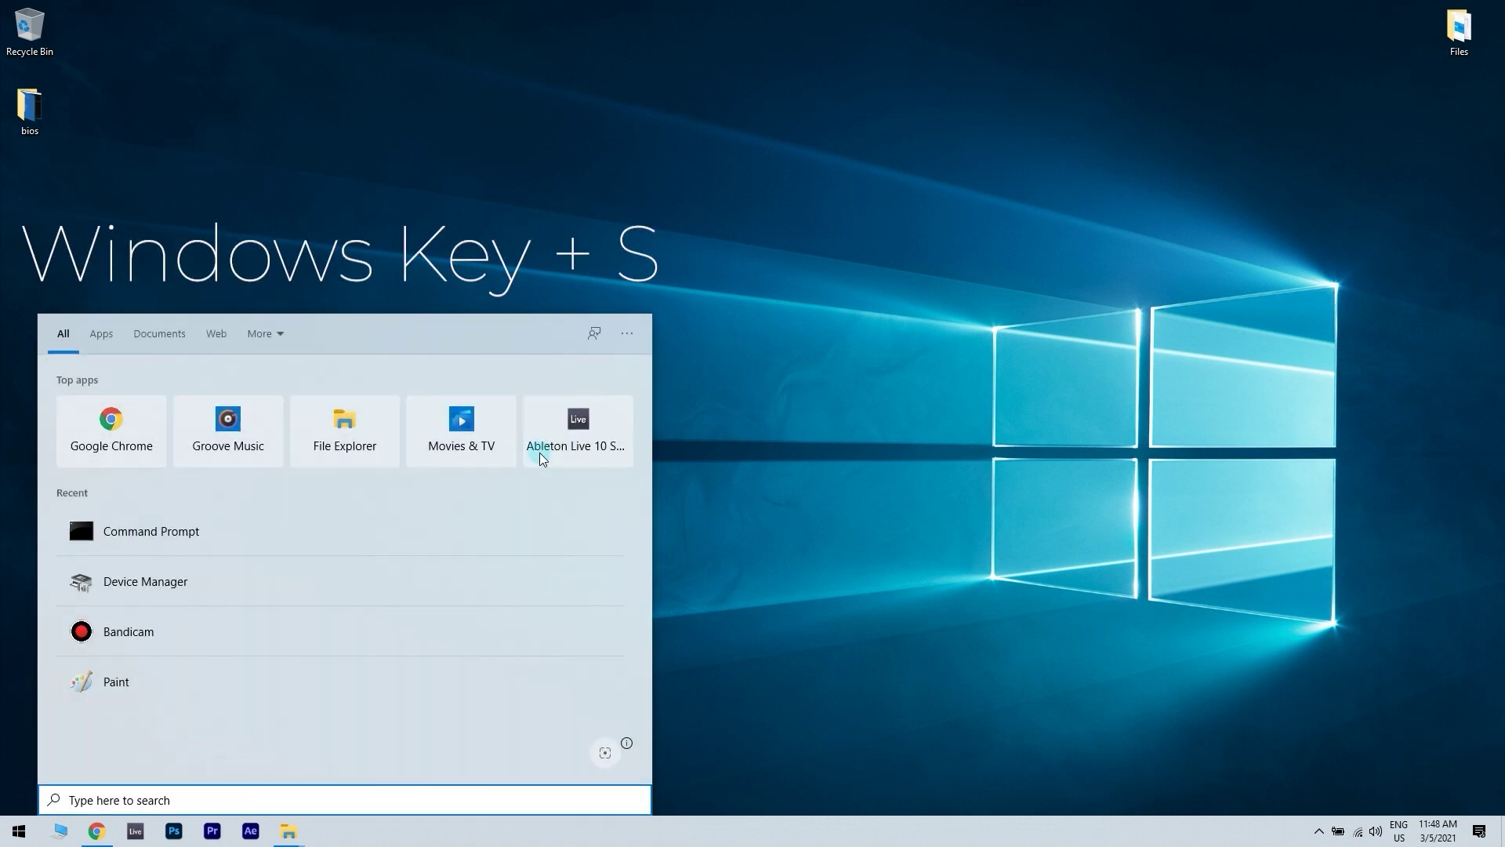
{"action": "type", "text": "control"}
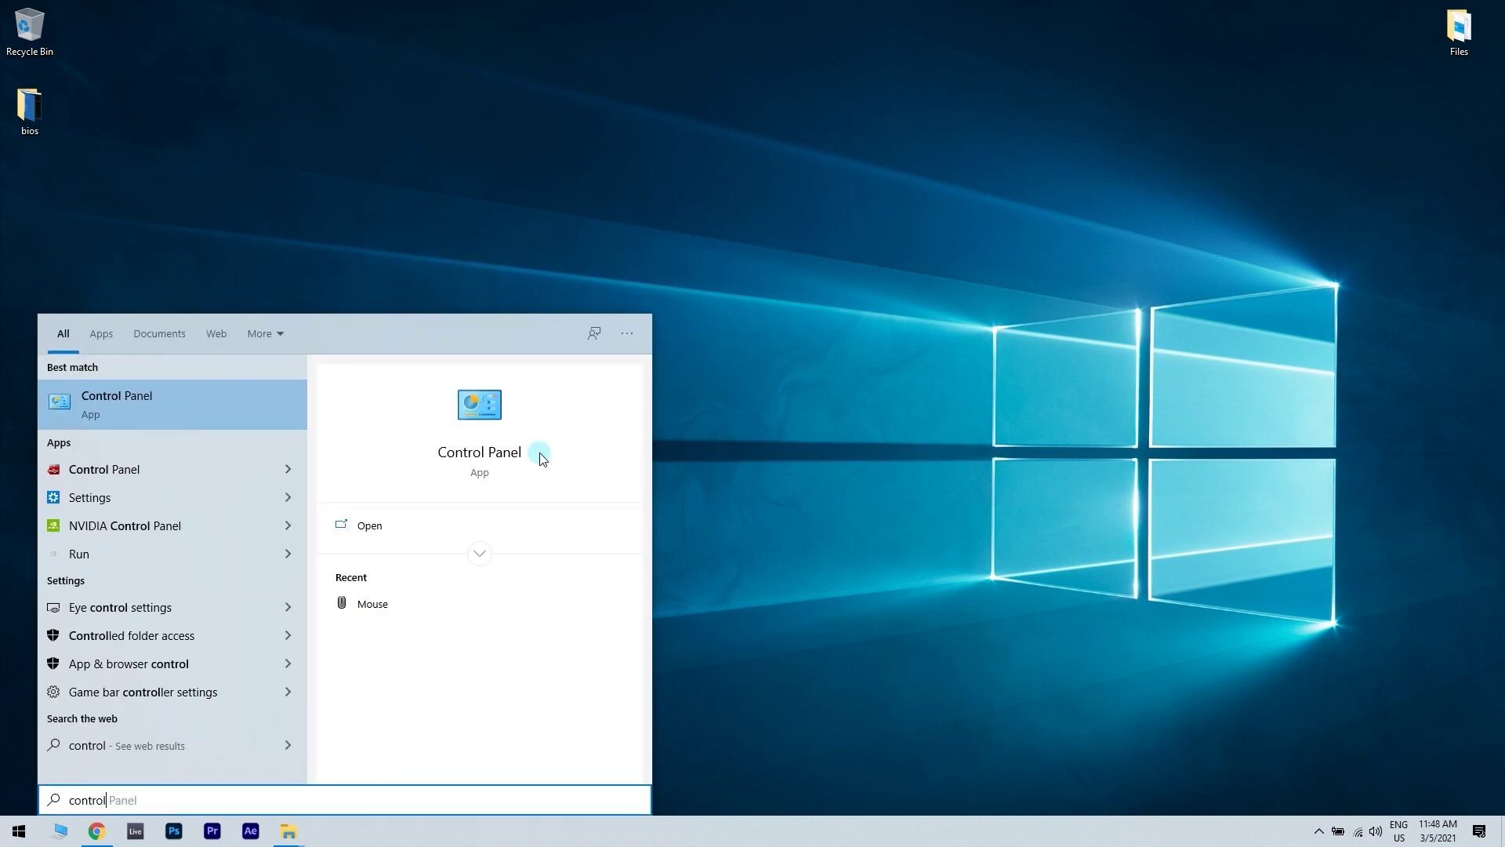
{"action": "left_click", "coordinate": [114, 397]}
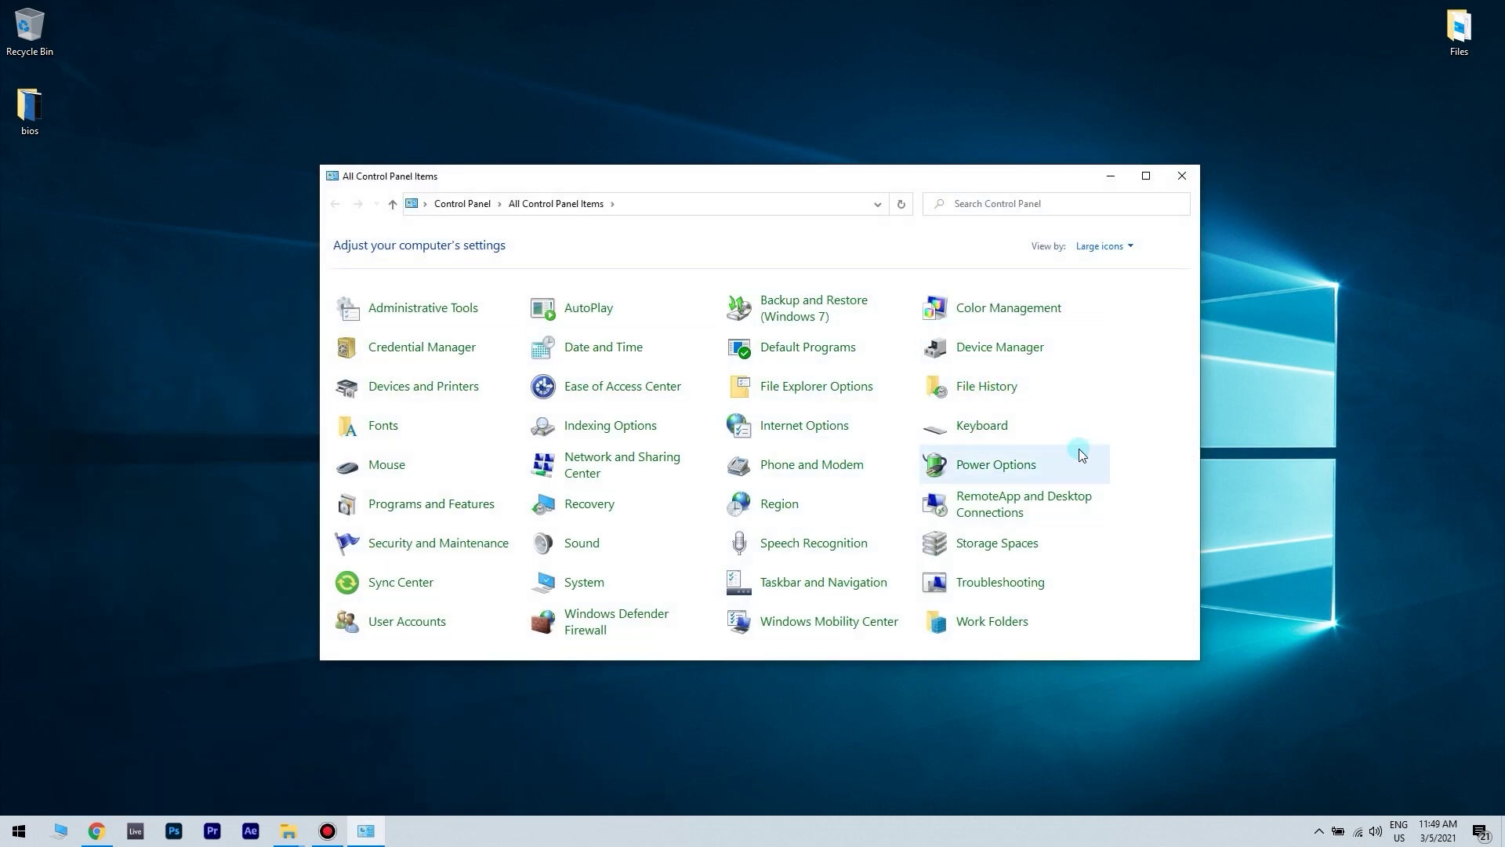
{"action": "left_click", "coordinate": [1023, 468]}
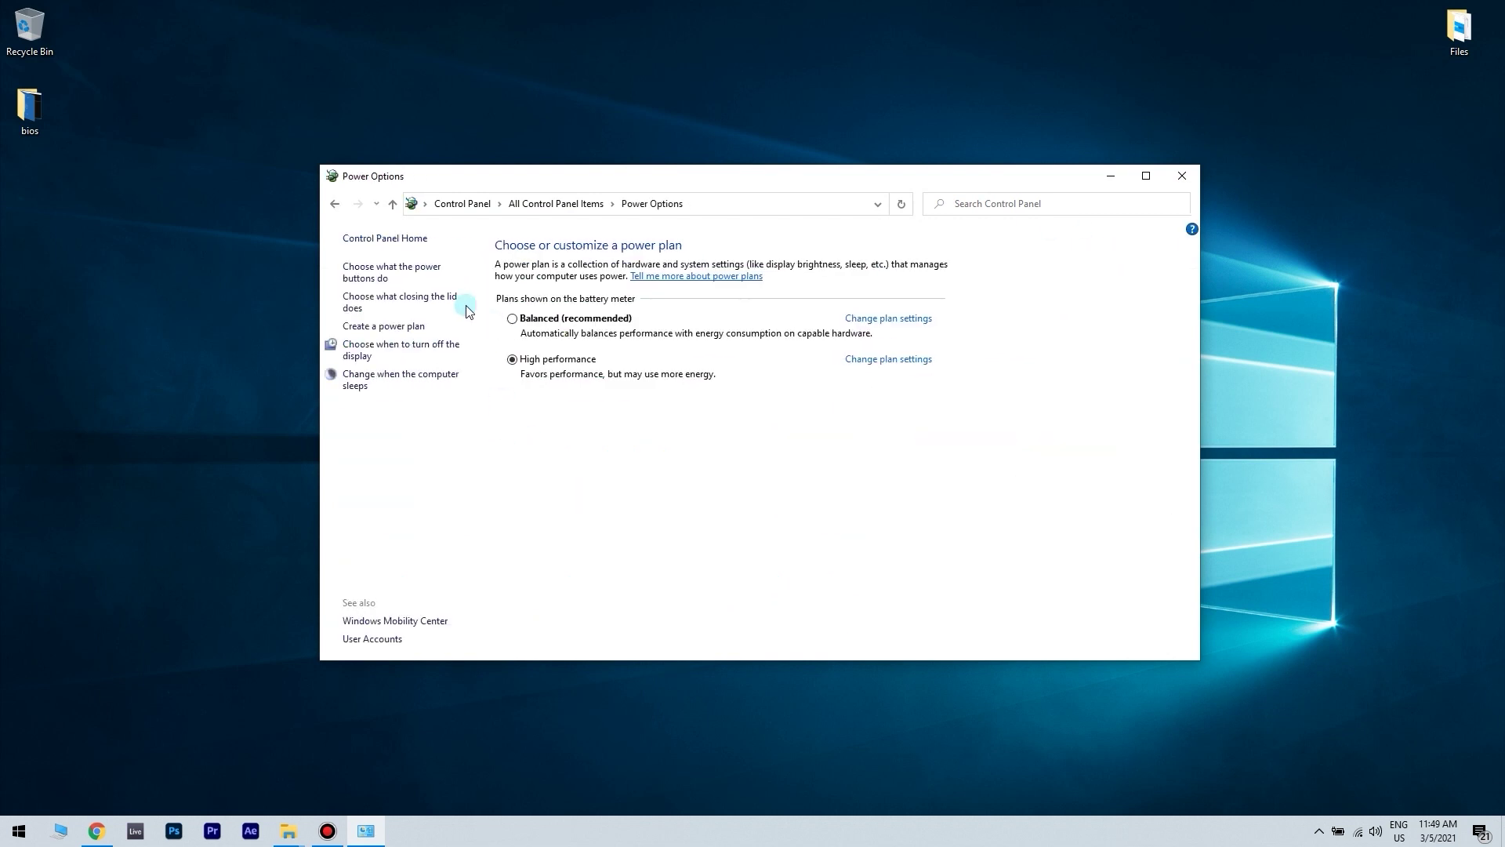
{"action": "left_click", "coordinate": [401, 279]}
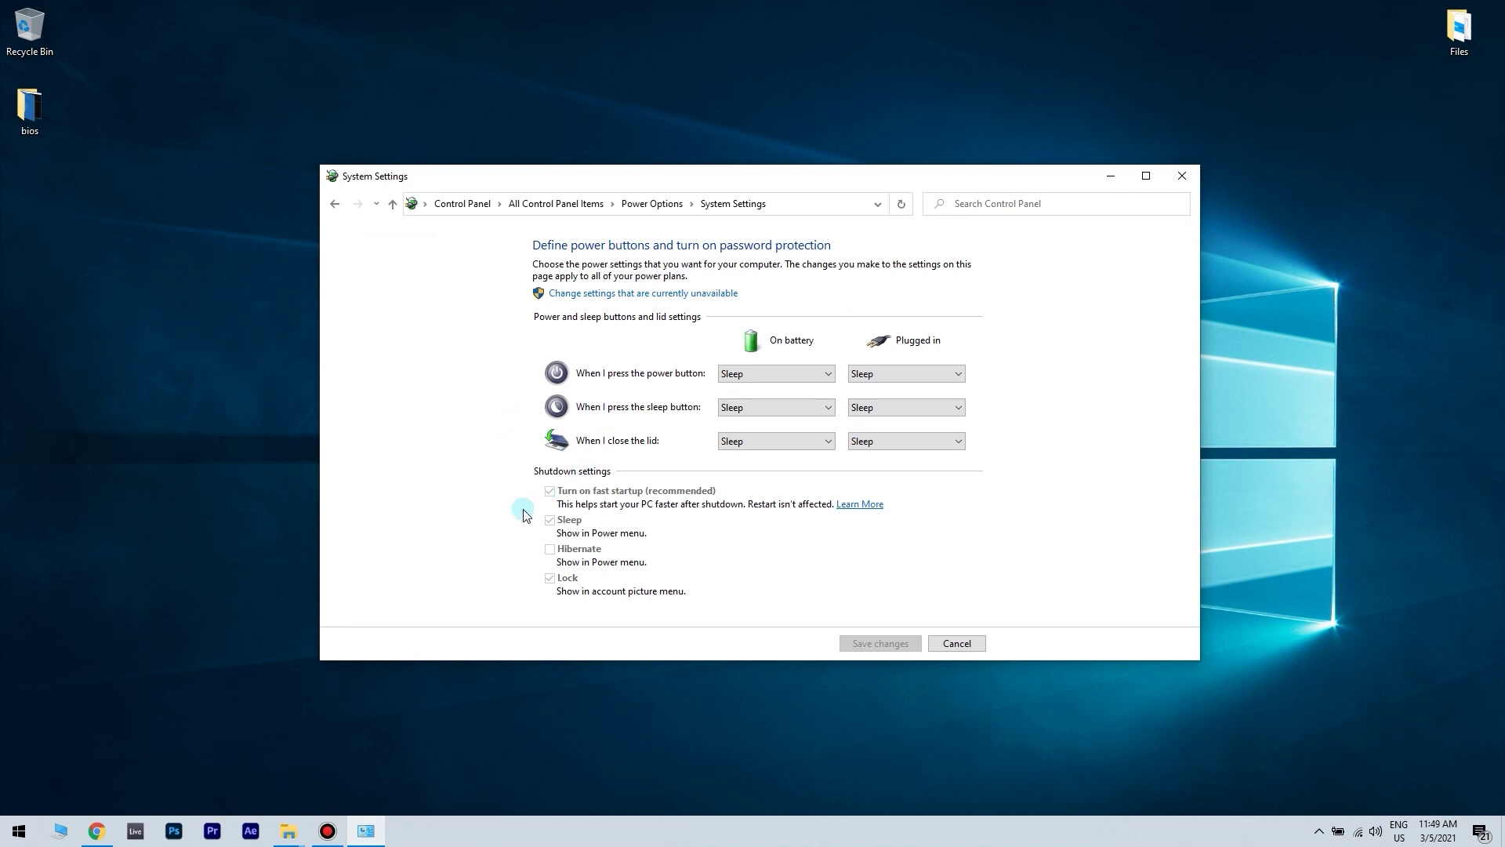
{"action": "left_click", "coordinate": [665, 295]}
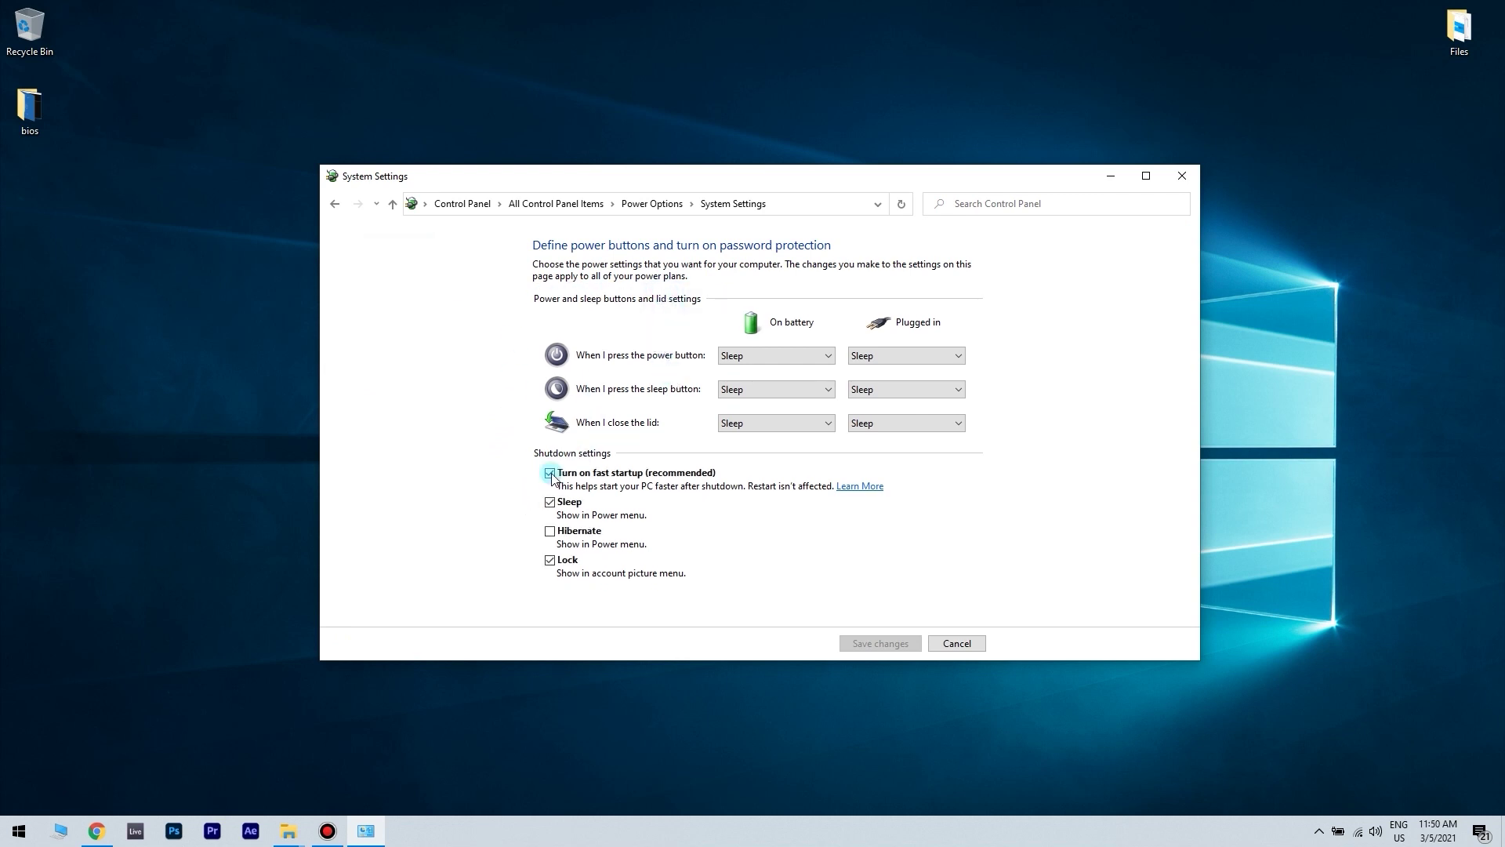
{"action": "left_click", "coordinate": [550, 474]}
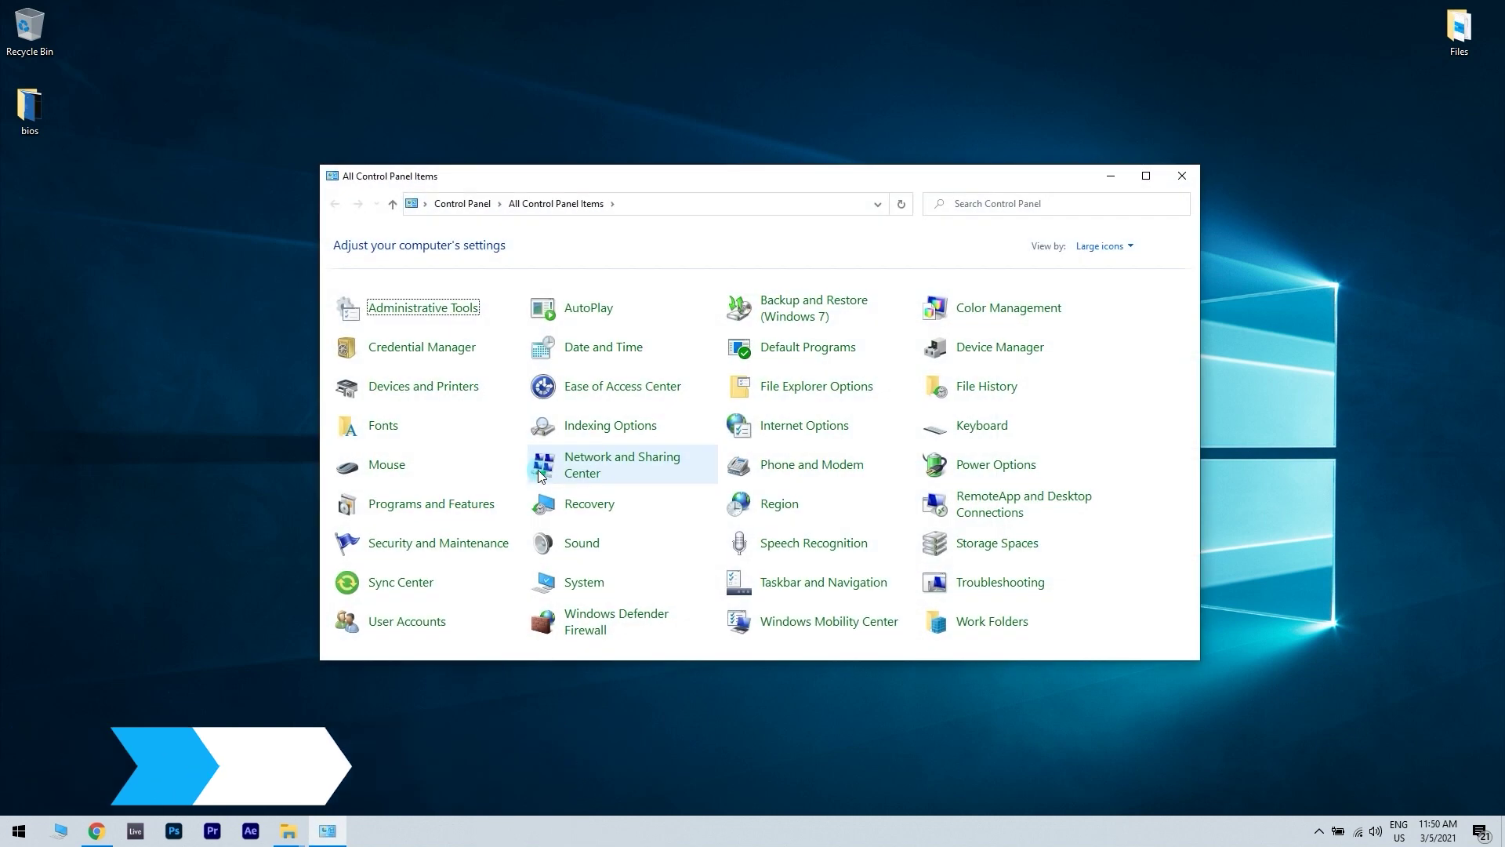
Open the High performance plan's advanced power settings and expand Sleep after and Hibernate after.
{"action": "left_click", "coordinate": [956, 469]}
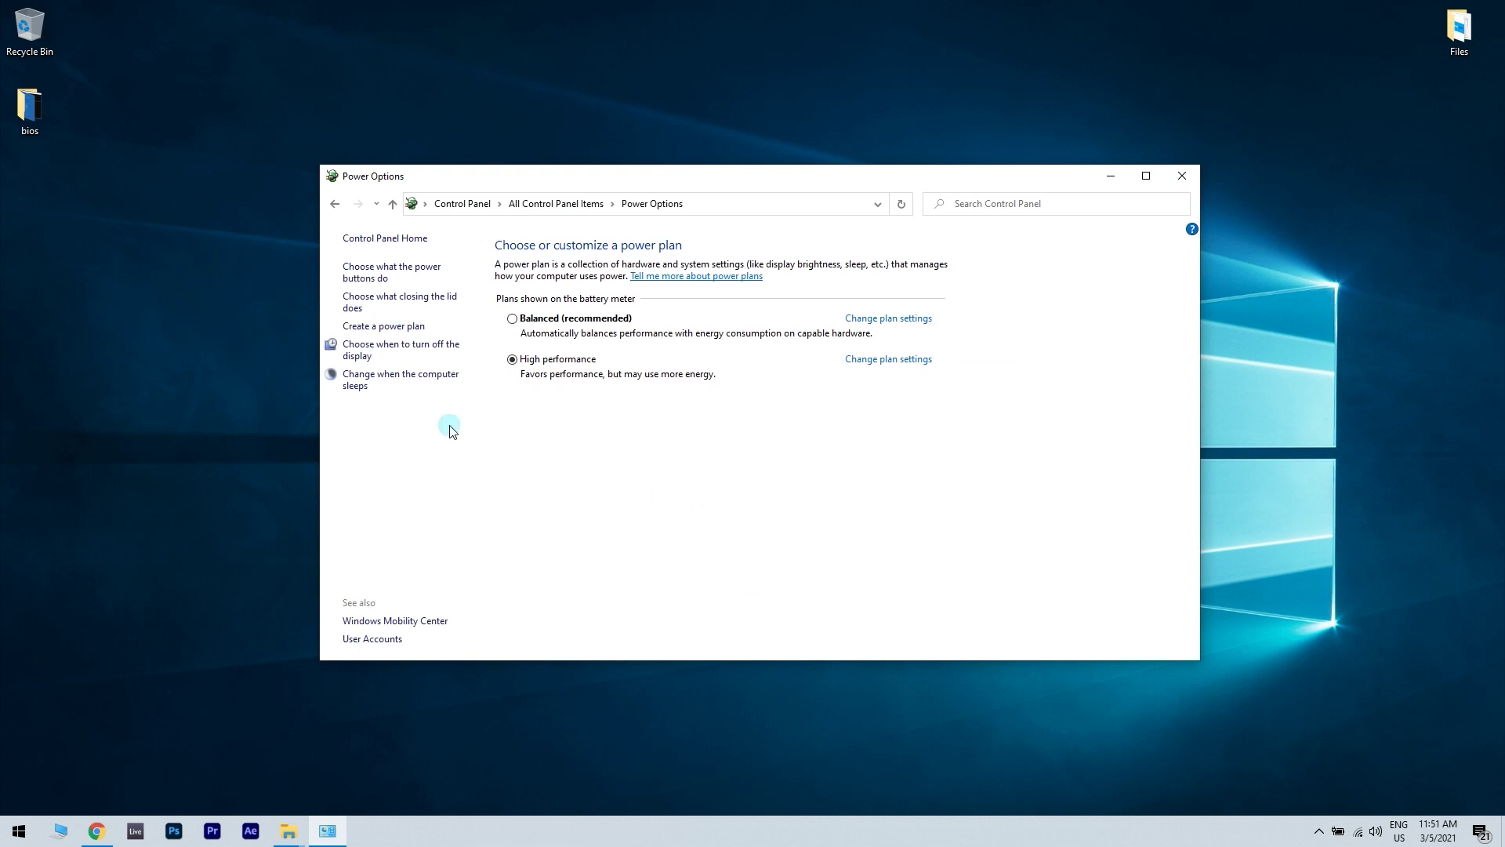
{"action": "left_click", "coordinate": [890, 360]}
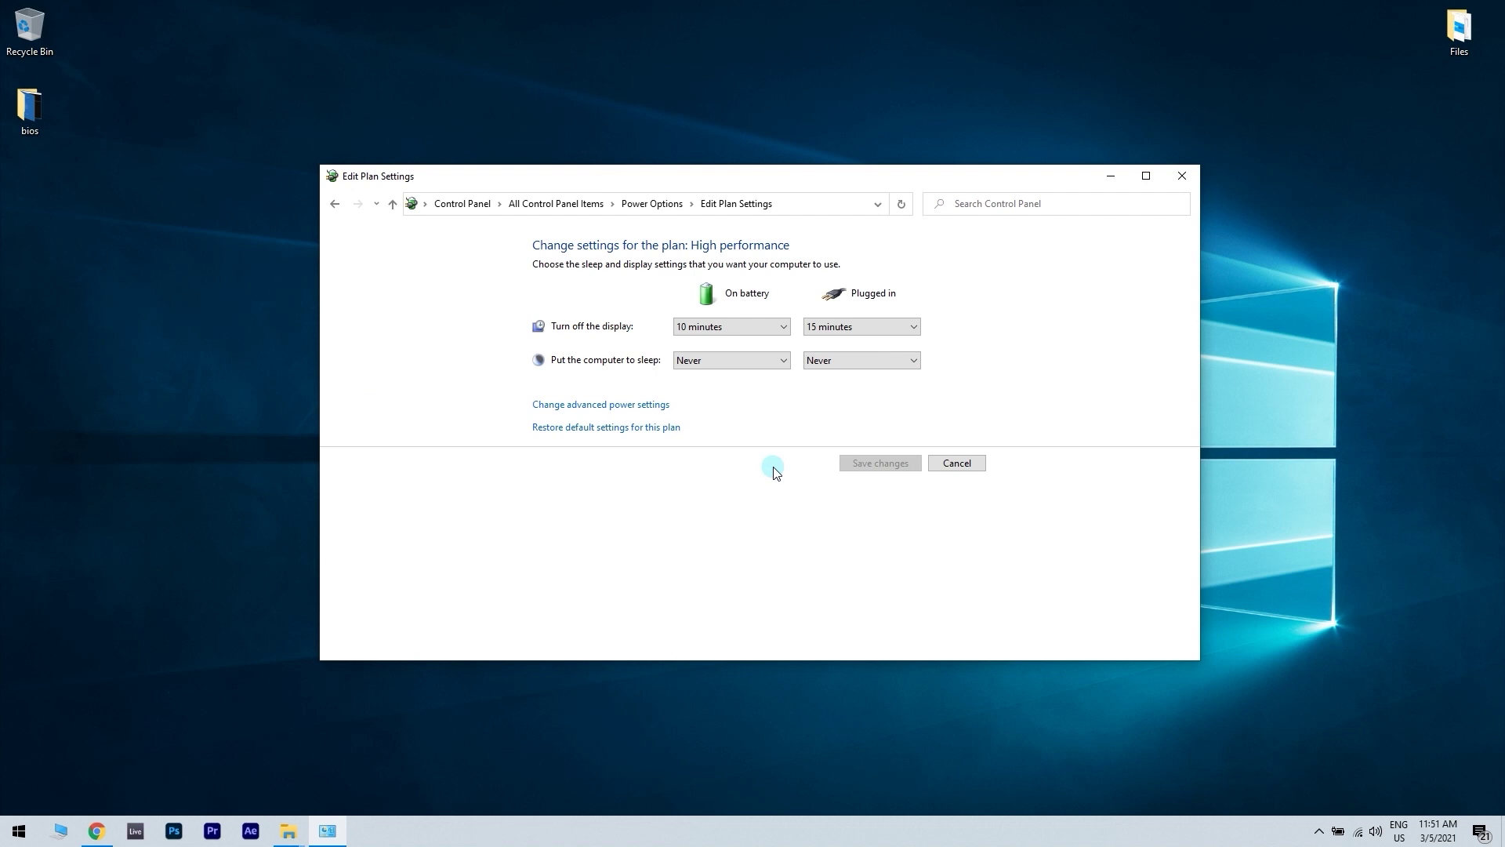
{"action": "left_click", "coordinate": [598, 404]}
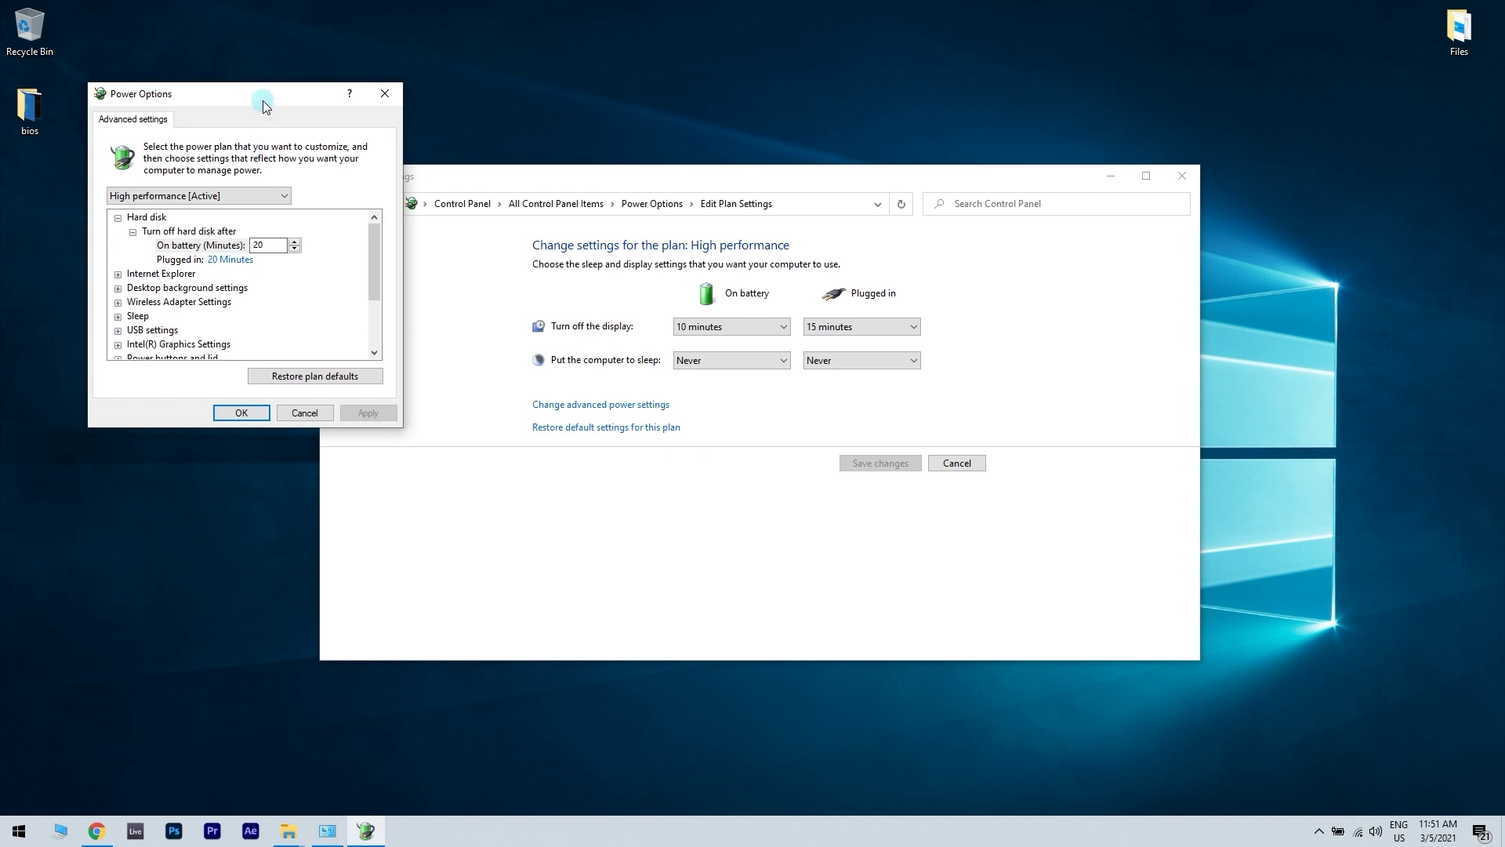
{"action": "left_click_drag", "start_coordinate": [261, 100], "coordinate": [387, 168]}
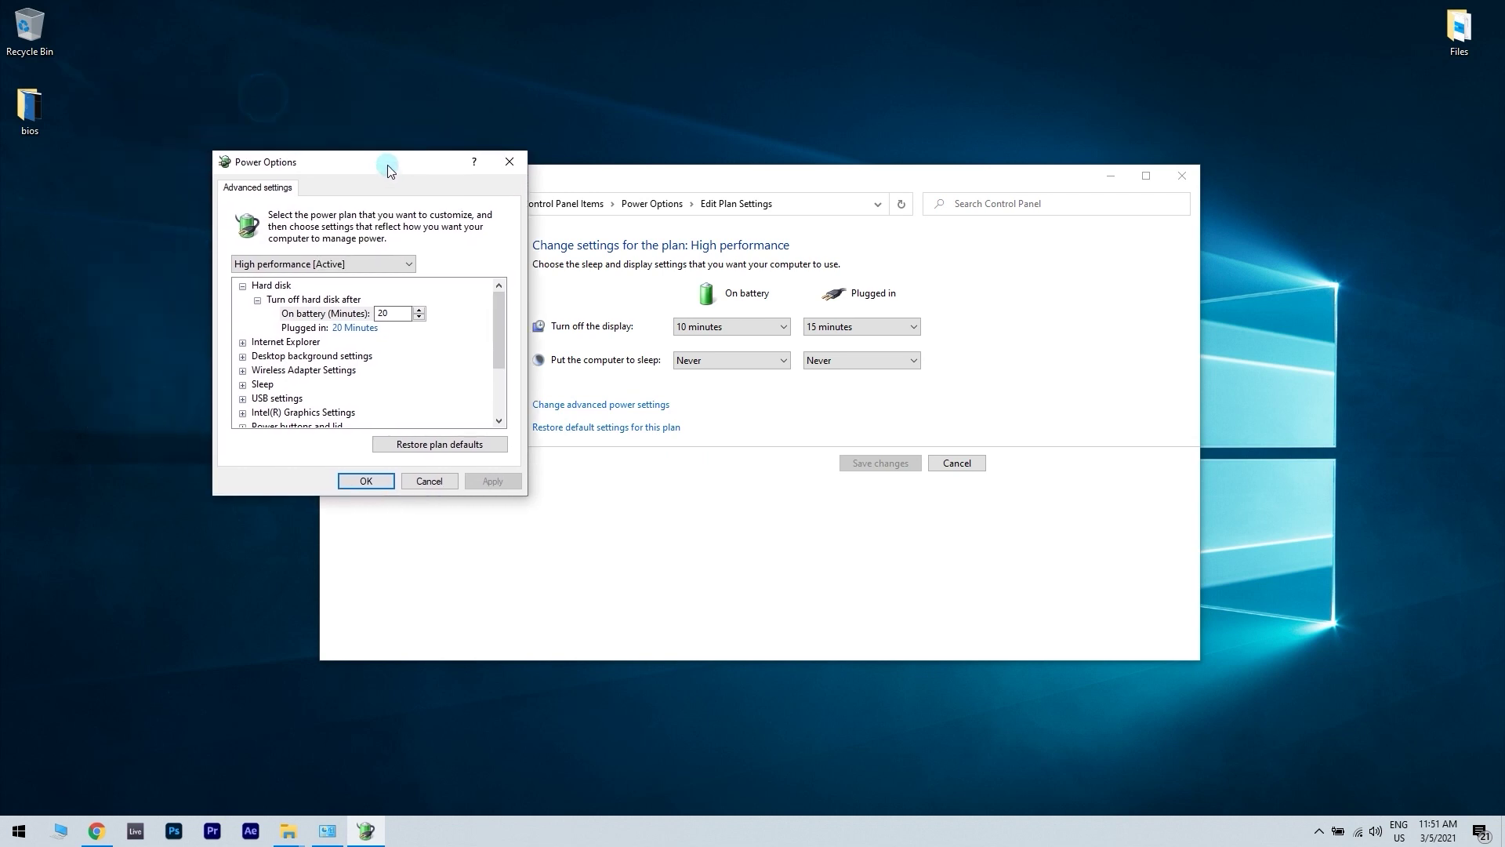
{"action": "left_click", "coordinate": [242, 384]}
{"action": "scroll", "coordinate": [498, 330], "scroll_direction": "down", "scroll_amount": 2}
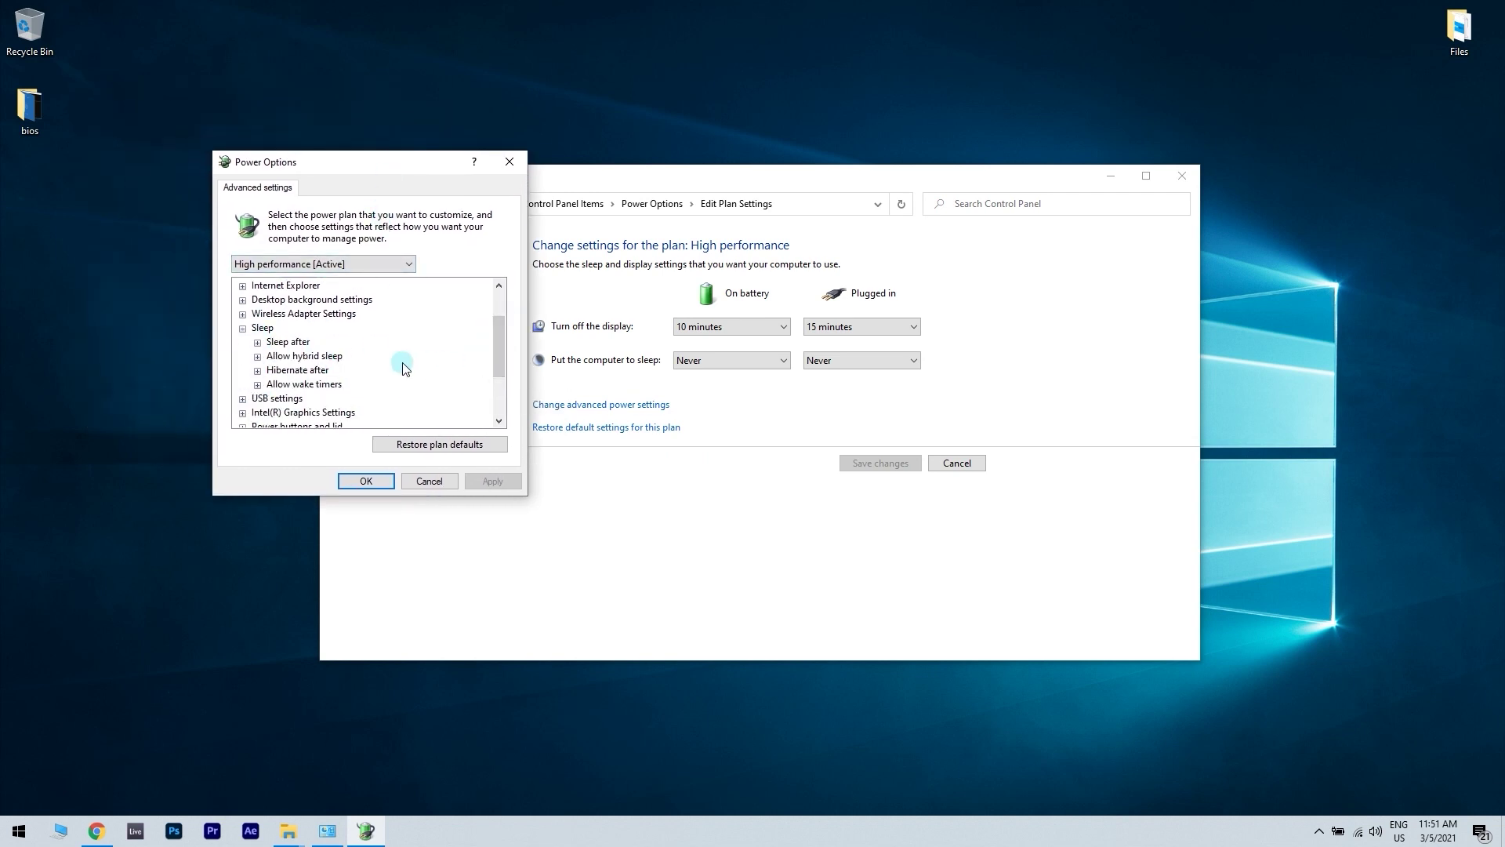
{"action": "left_click", "coordinate": [257, 342]}
{"action": "scroll", "coordinate": [357, 375], "scroll_direction": "down", "scroll_amount": 1}
{"action": "left_click", "coordinate": [257, 355]}
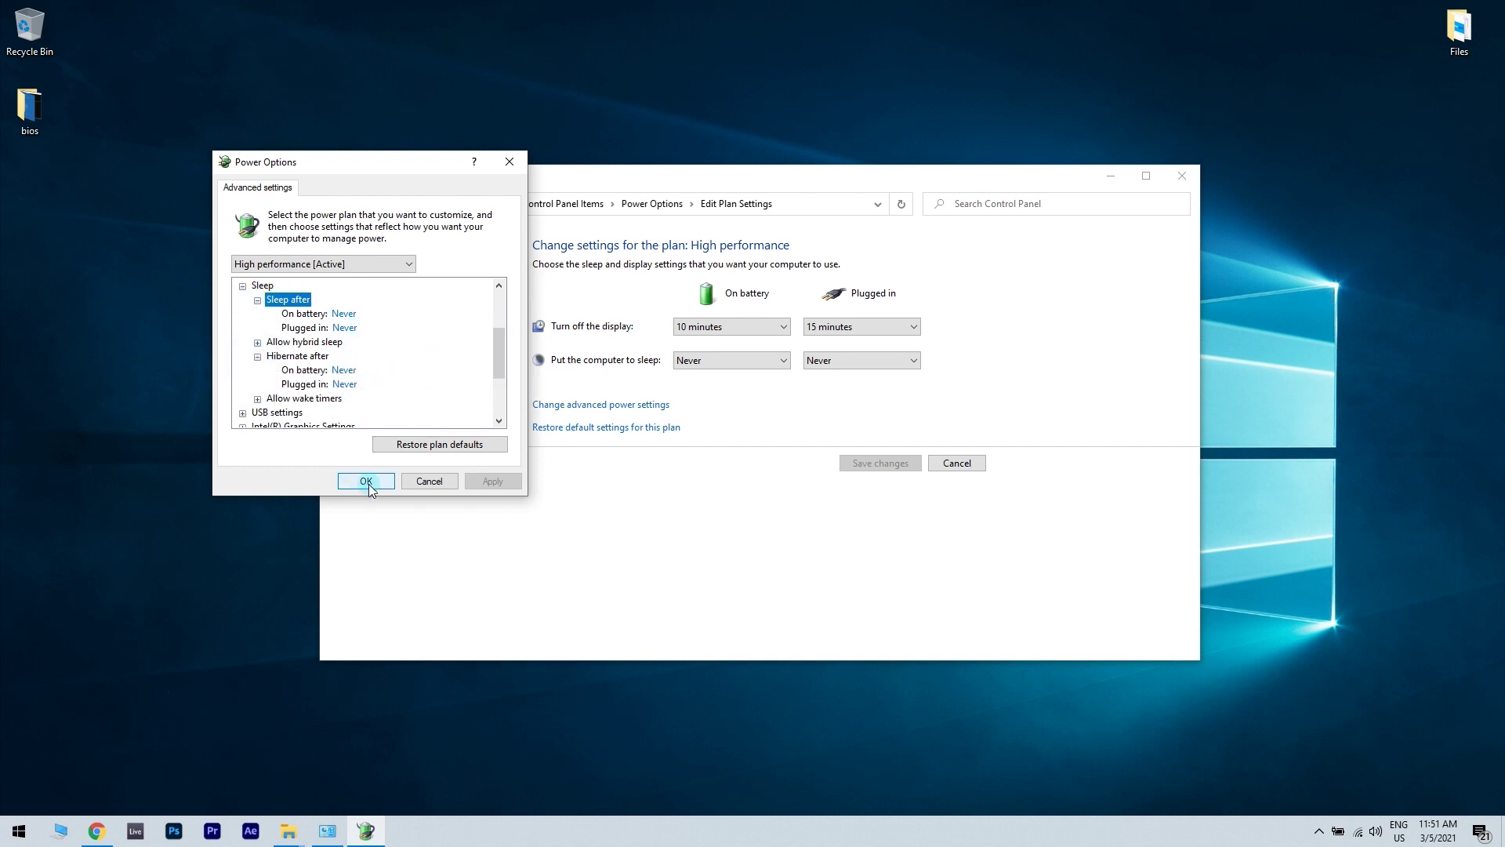
{"action": "scroll", "coordinate": [249, 362], "scroll_direction": "down", "scroll_amount": 2}
Set Lid close action and Power button action to Do nothing on battery and plugged in.
{"action": "left_click", "coordinate": [243, 356]}
{"action": "left_click", "coordinate": [257, 370]}
{"action": "left_click", "coordinate": [345, 327]}
{"action": "left_click", "coordinate": [384, 328]}
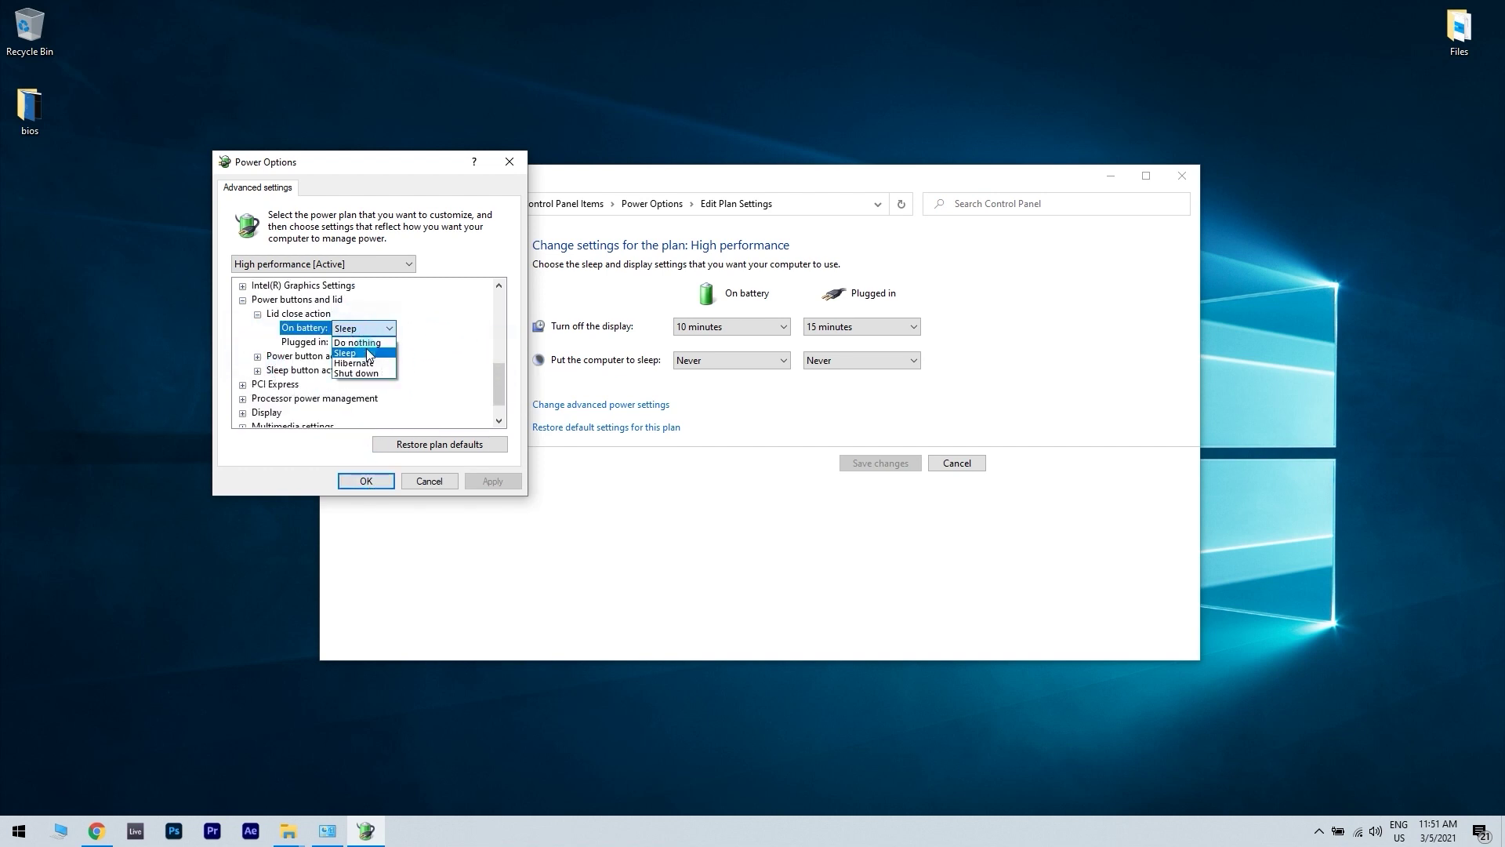
{"action": "left_click", "coordinate": [357, 341]}
{"action": "left_click", "coordinate": [386, 342]}
{"action": "left_click", "coordinate": [389, 342]}
{"action": "left_click", "coordinate": [360, 356]}
{"action": "left_click", "coordinate": [258, 356]}
{"action": "left_click", "coordinate": [365, 384]}
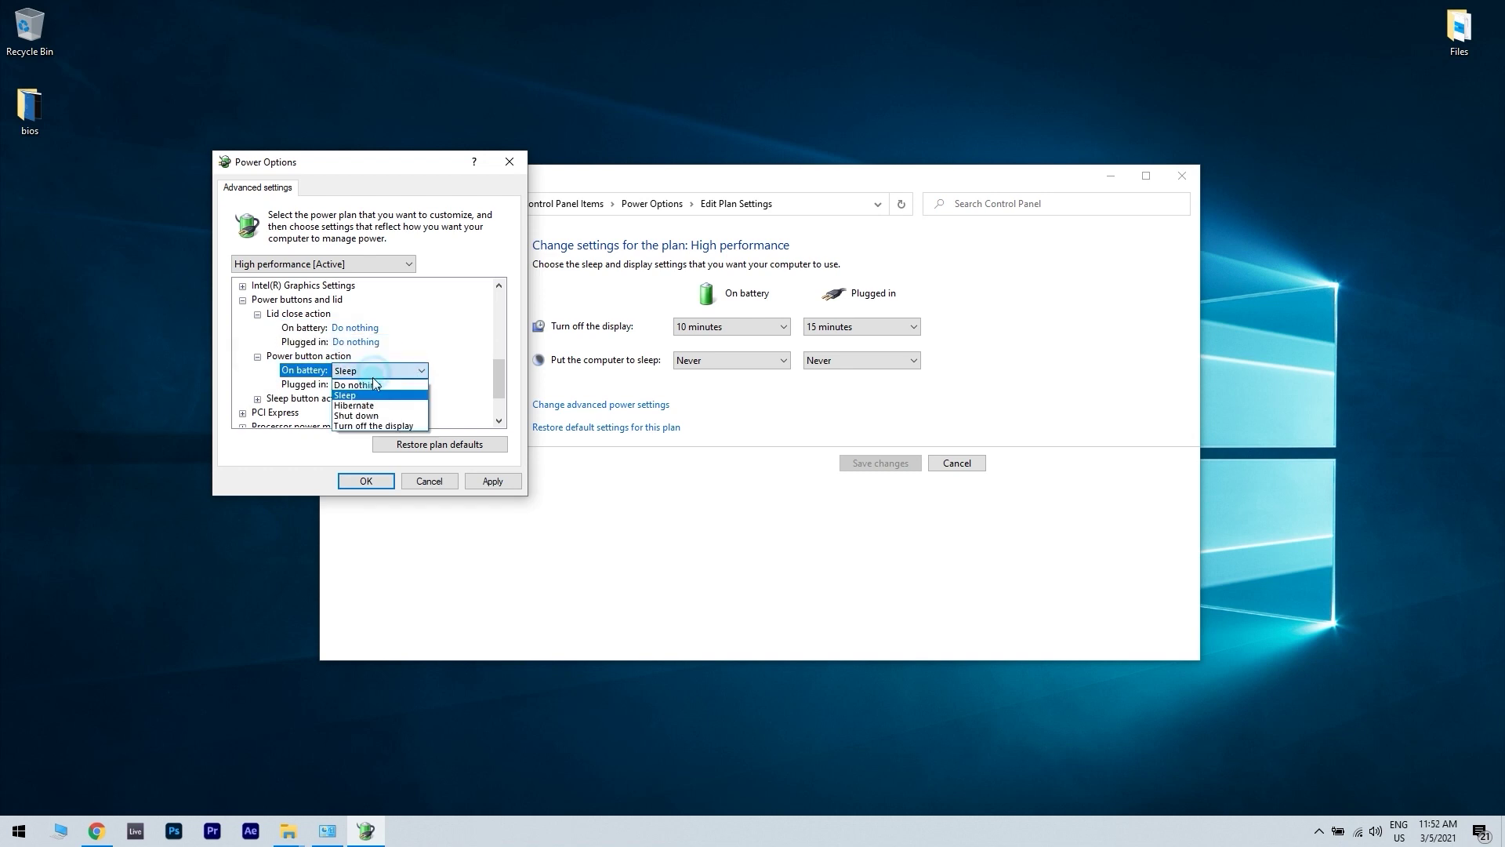
{"action": "left_click", "coordinate": [353, 393]}
Set Sleep button action to Do nothing on battery and plugged in, then apply.
{"action": "scroll", "coordinate": [483, 397], "scroll_direction": "down", "scroll_amount": 2}
{"action": "left_click", "coordinate": [257, 342]}
{"action": "left_click", "coordinate": [356, 370]}
{"action": "left_click", "coordinate": [384, 370]}
{"action": "left_click", "coordinate": [369, 384]}
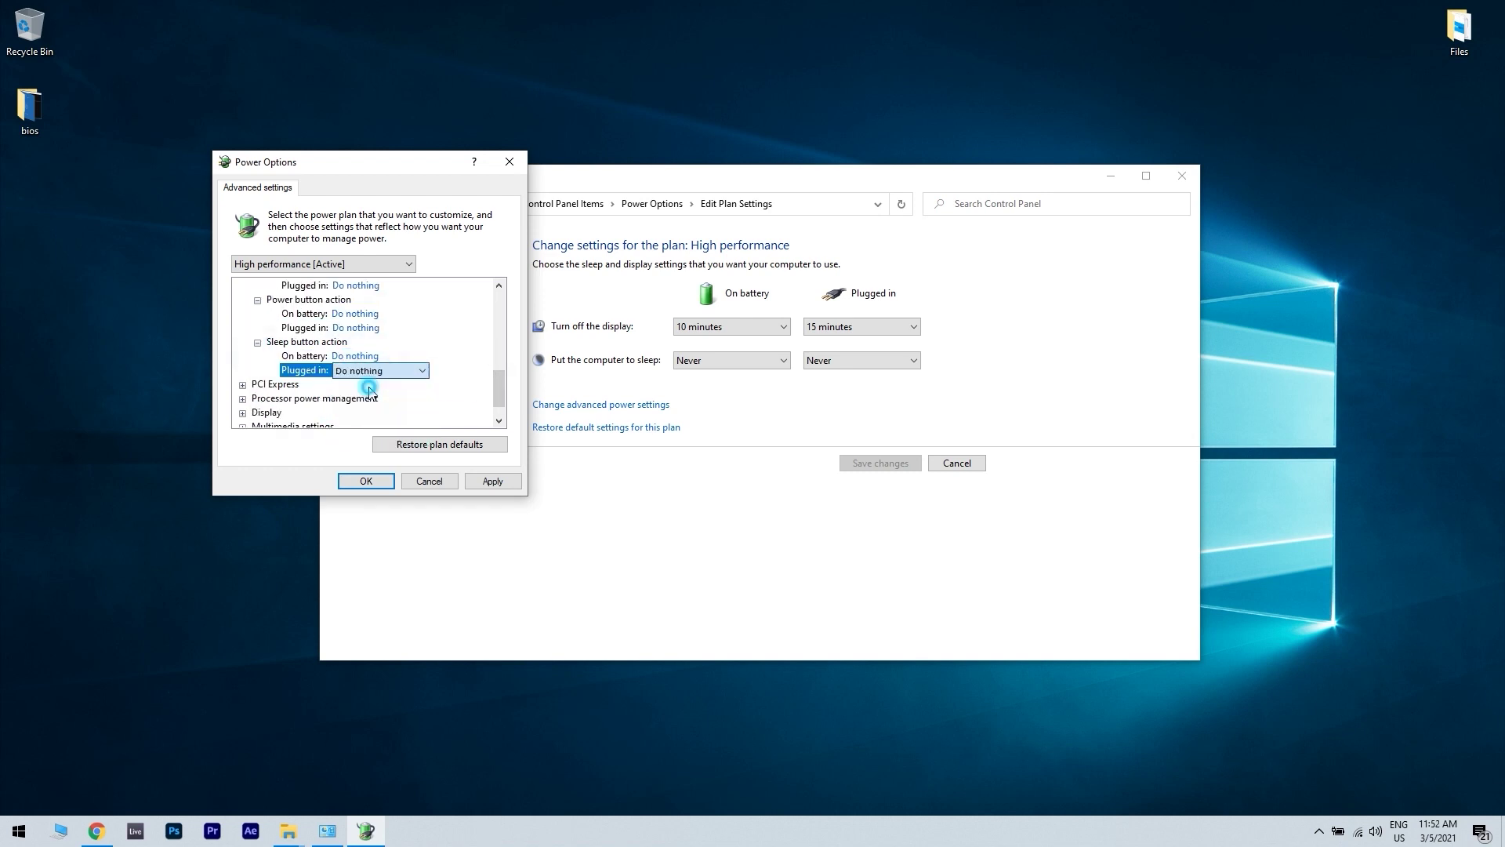
{"action": "left_click", "coordinate": [494, 481]}
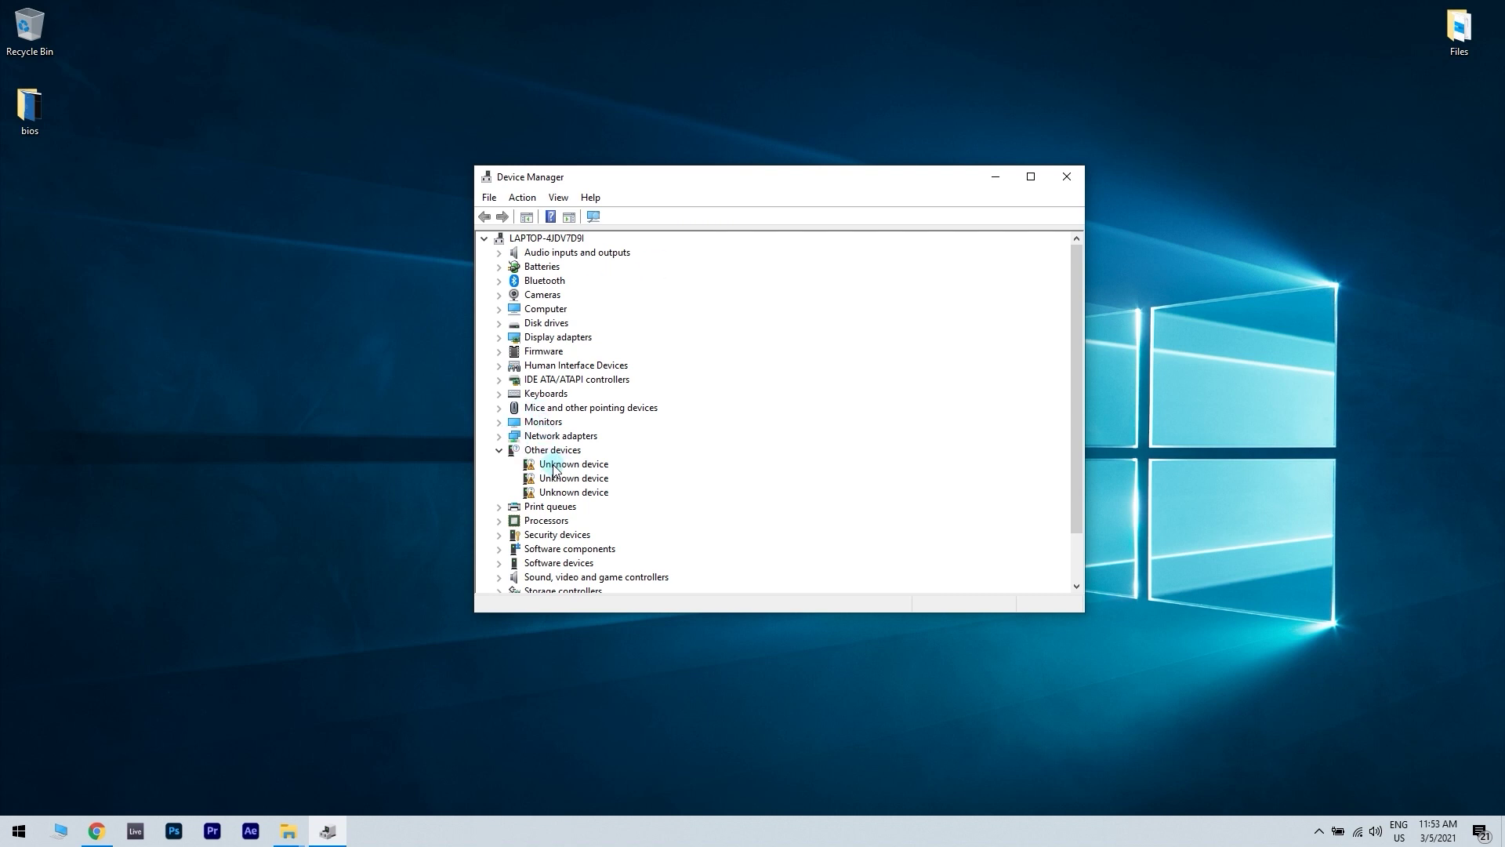
In the Intel Wi-Fi 6 AX201 160MHz Power Management tab, uncheck 'Allow the computer to turn off this device to save power'.
{"action": "left_click", "coordinate": [497, 436]}
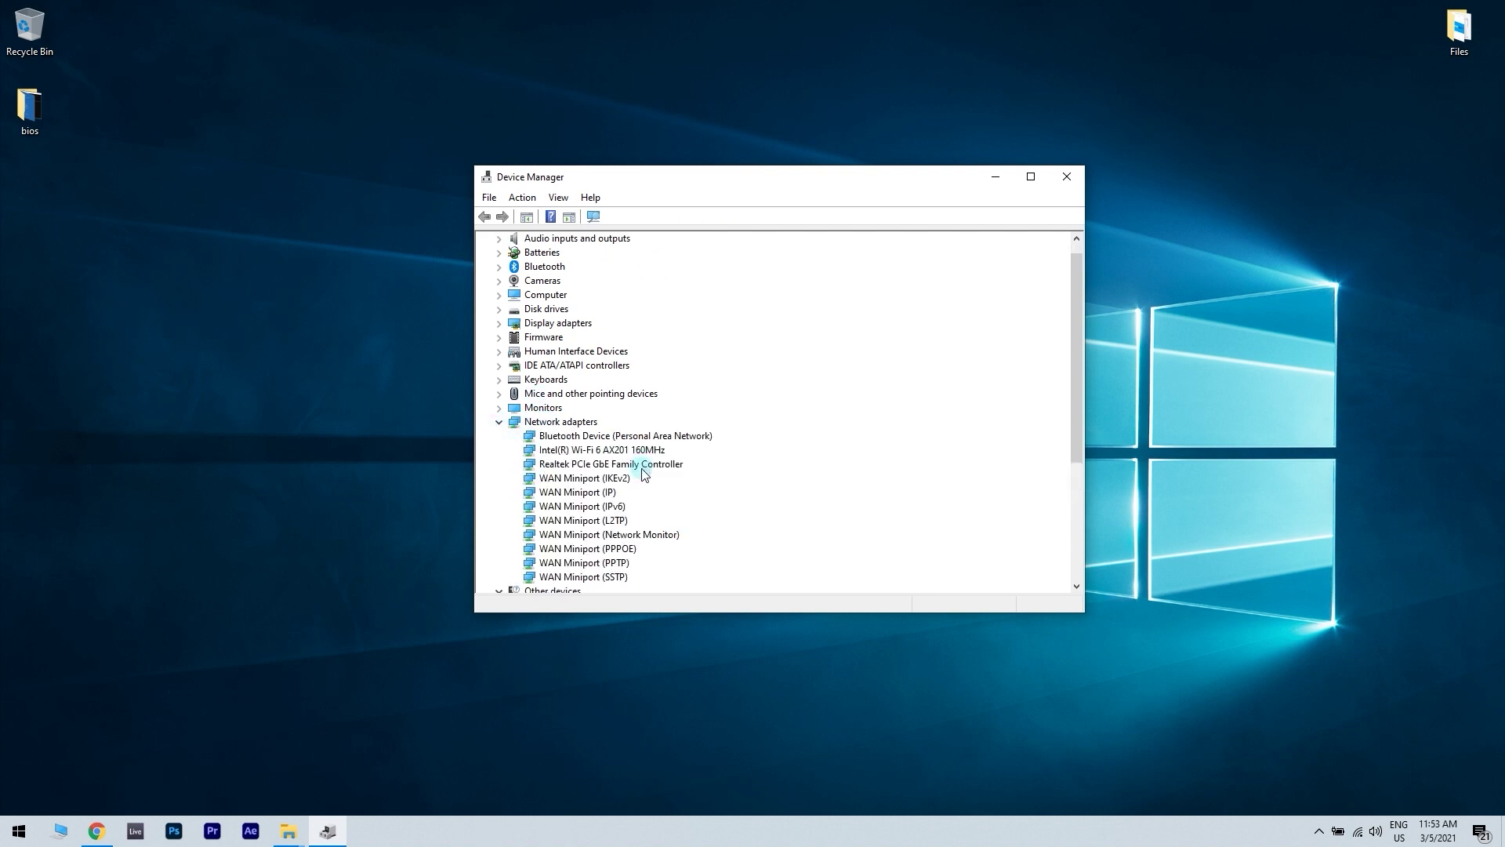
{"action": "double_click", "coordinate": [639, 449]}
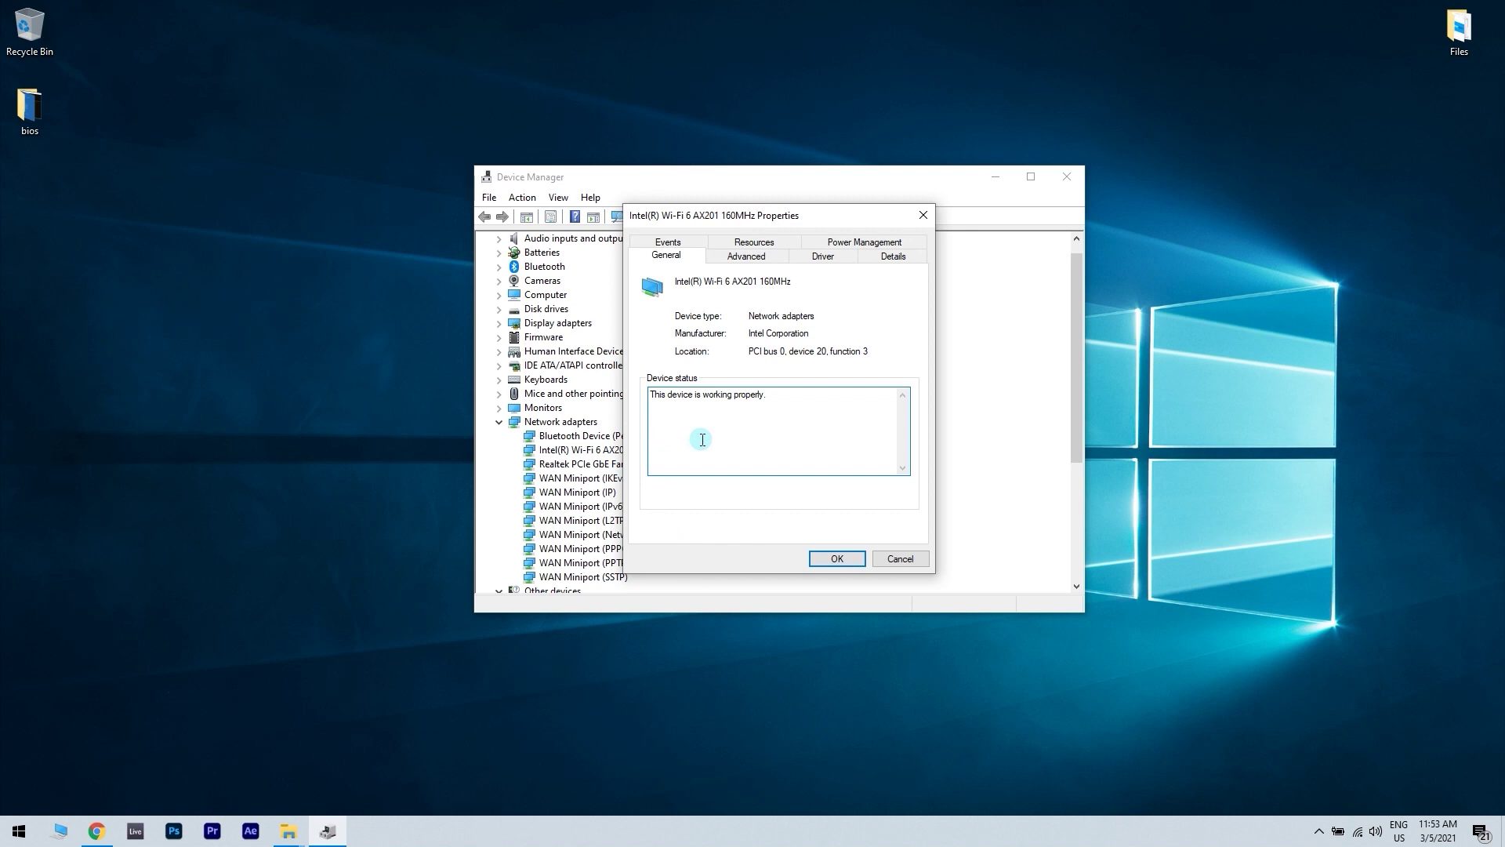
{"action": "left_click", "coordinate": [859, 243]}
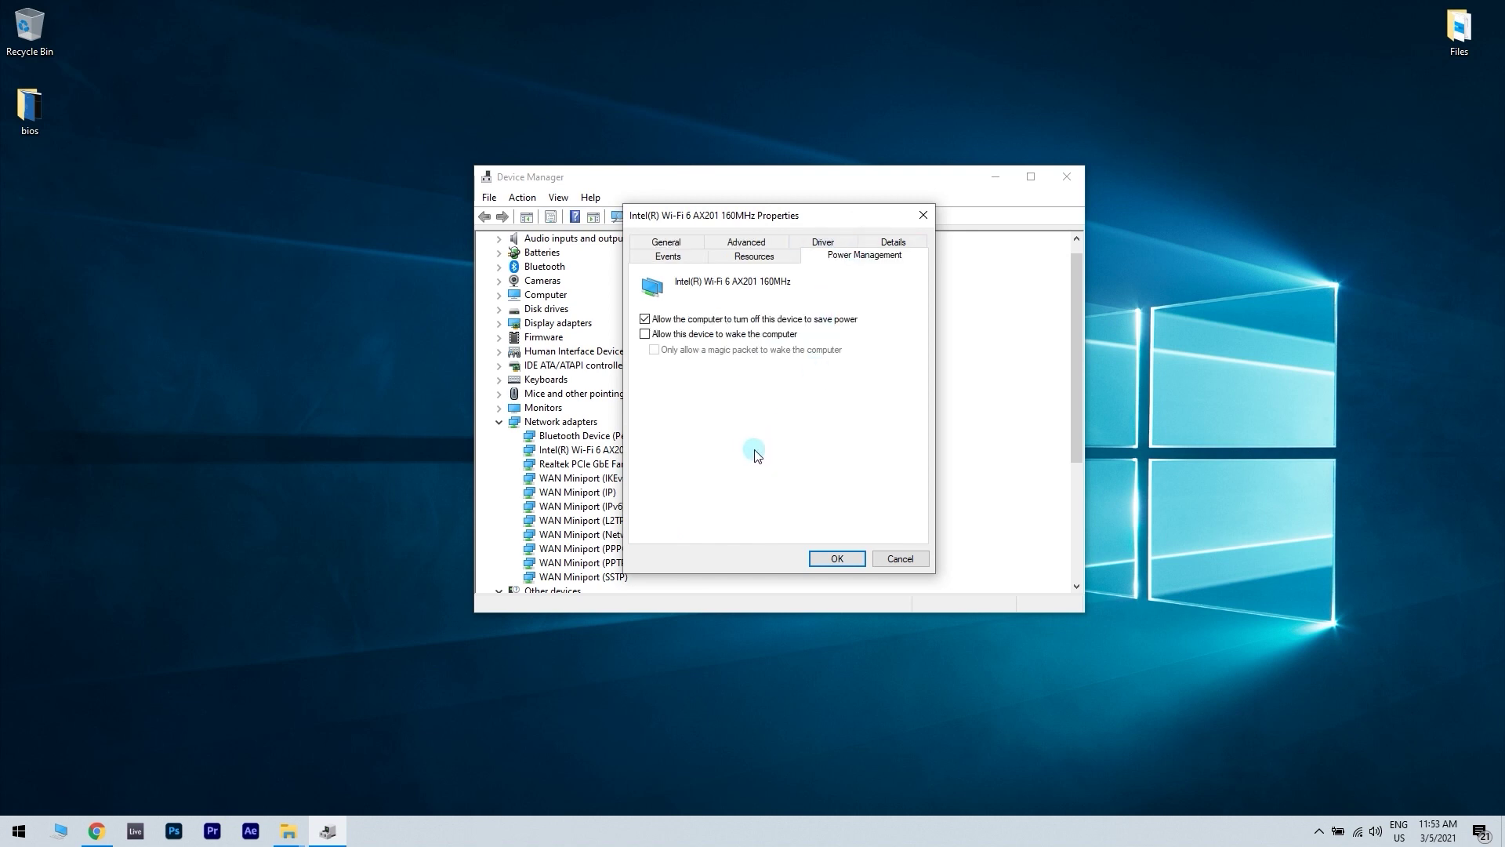
{"action": "left_click", "coordinate": [645, 321]}
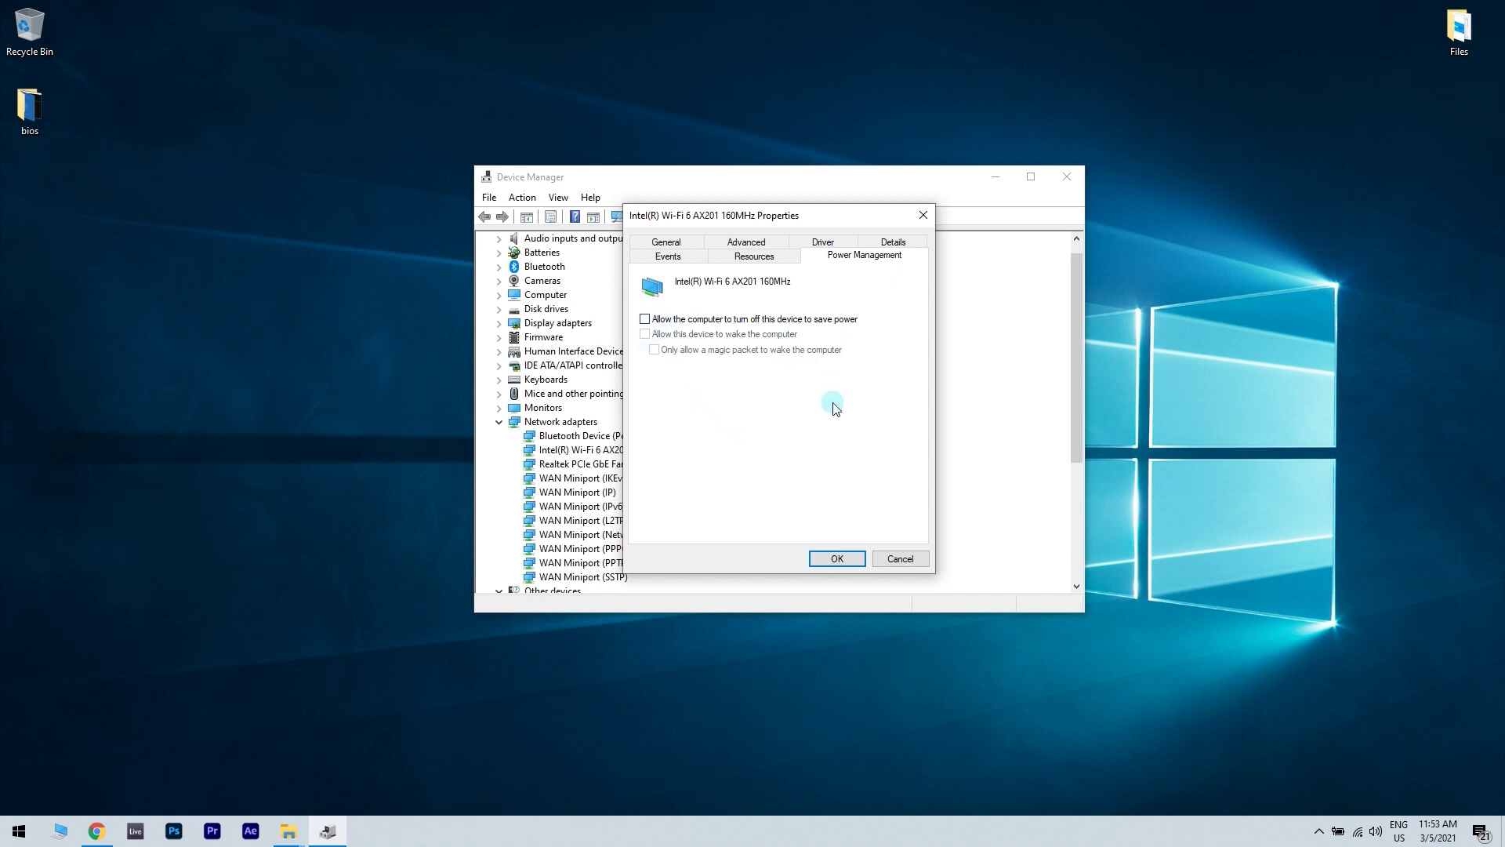